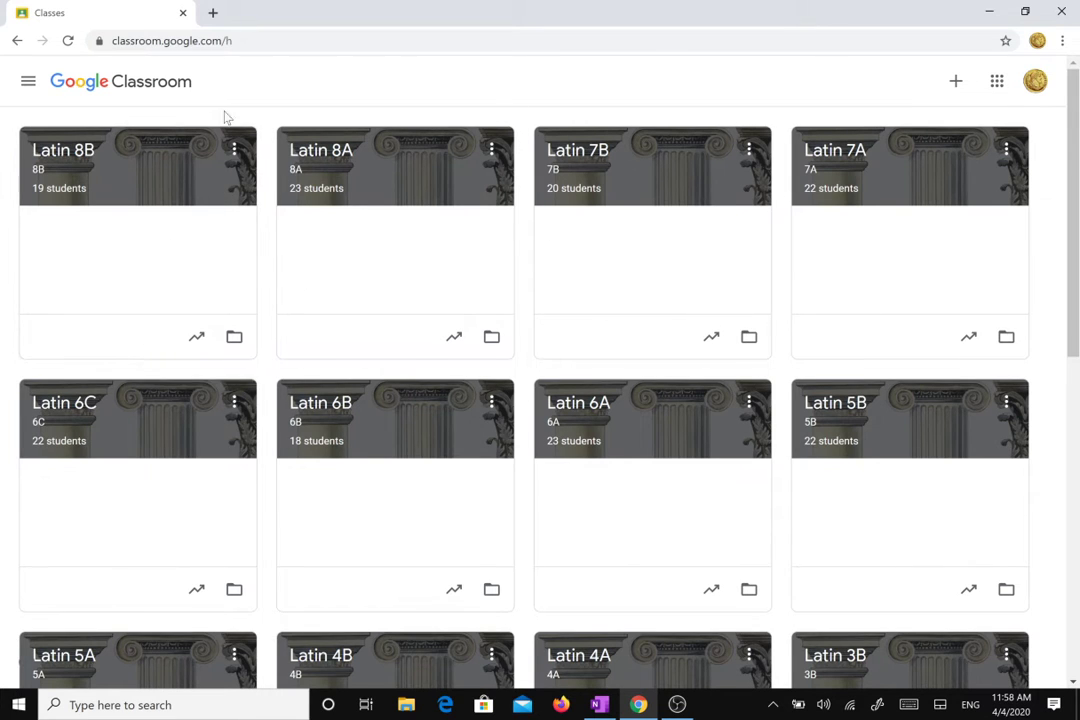
Open the Latin 3B class and look through the posts in its stream.
scroll(760, 420, down, 1)
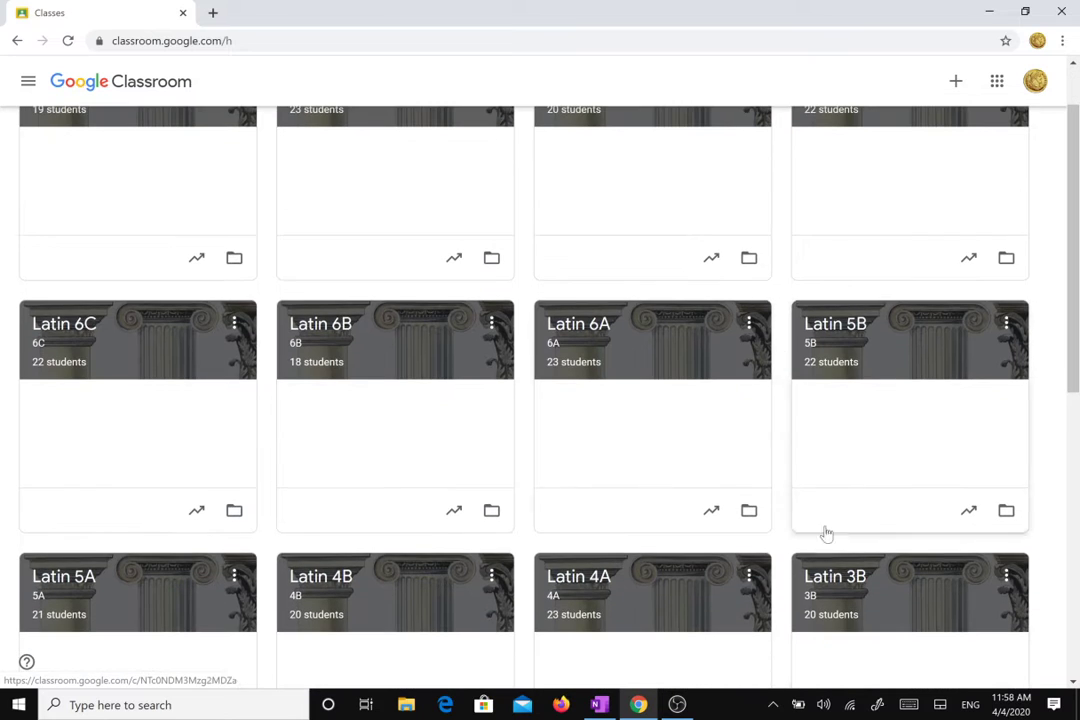
click(831, 586)
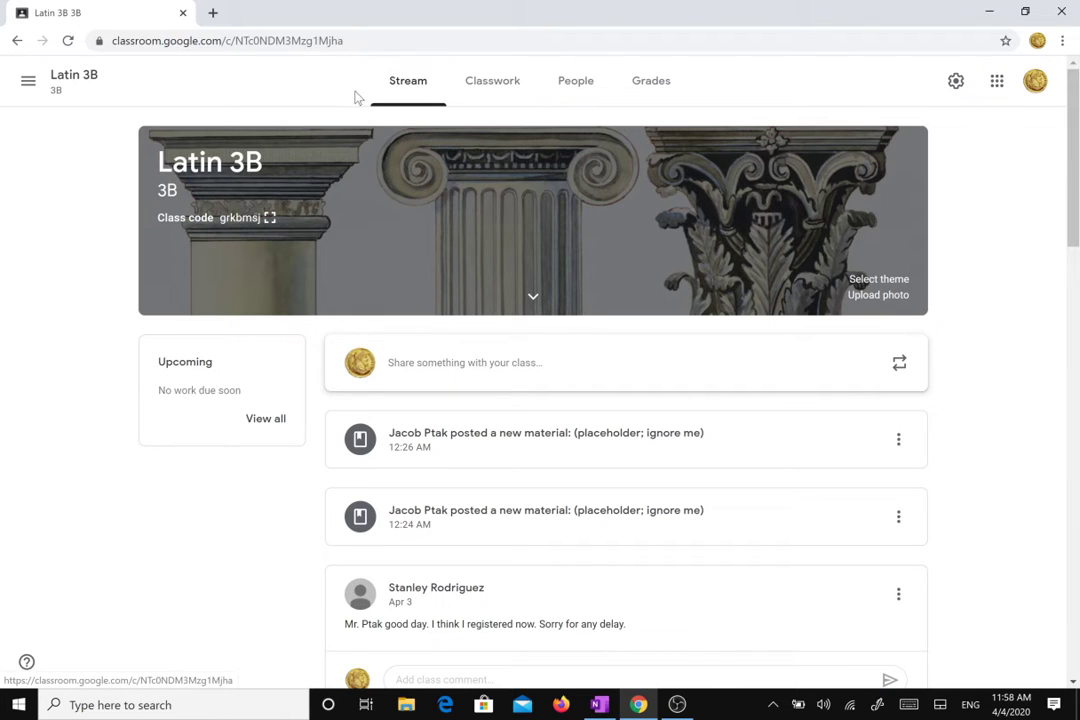
scroll(294, 161, down, 10)
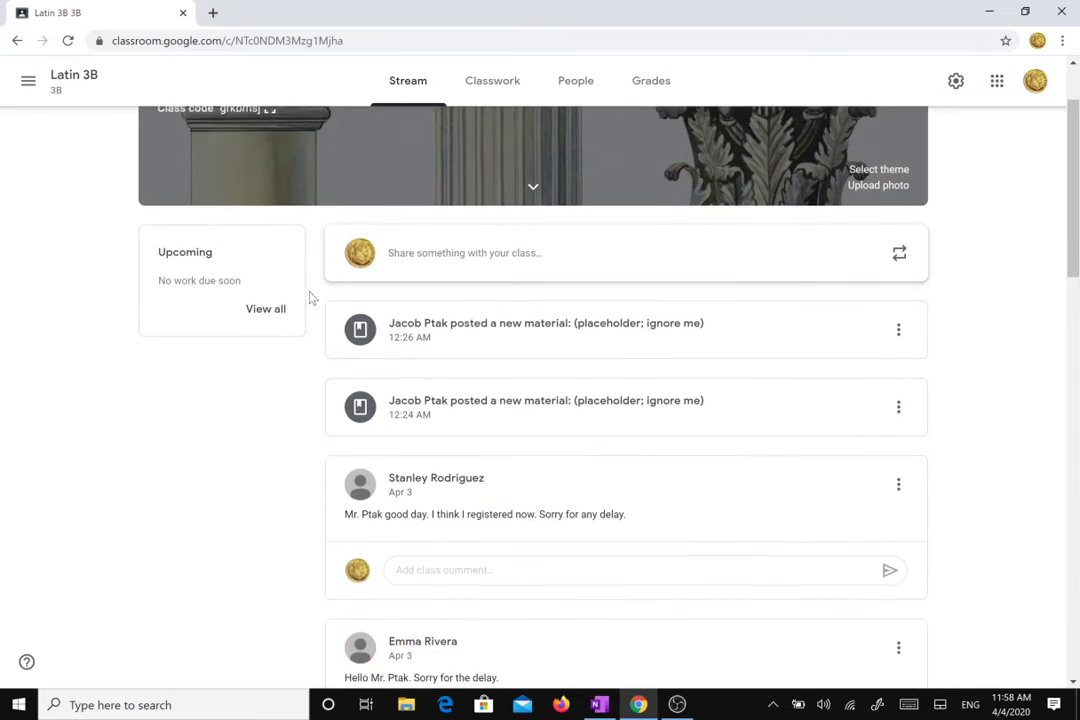
scroll(299, 241, down, 4)
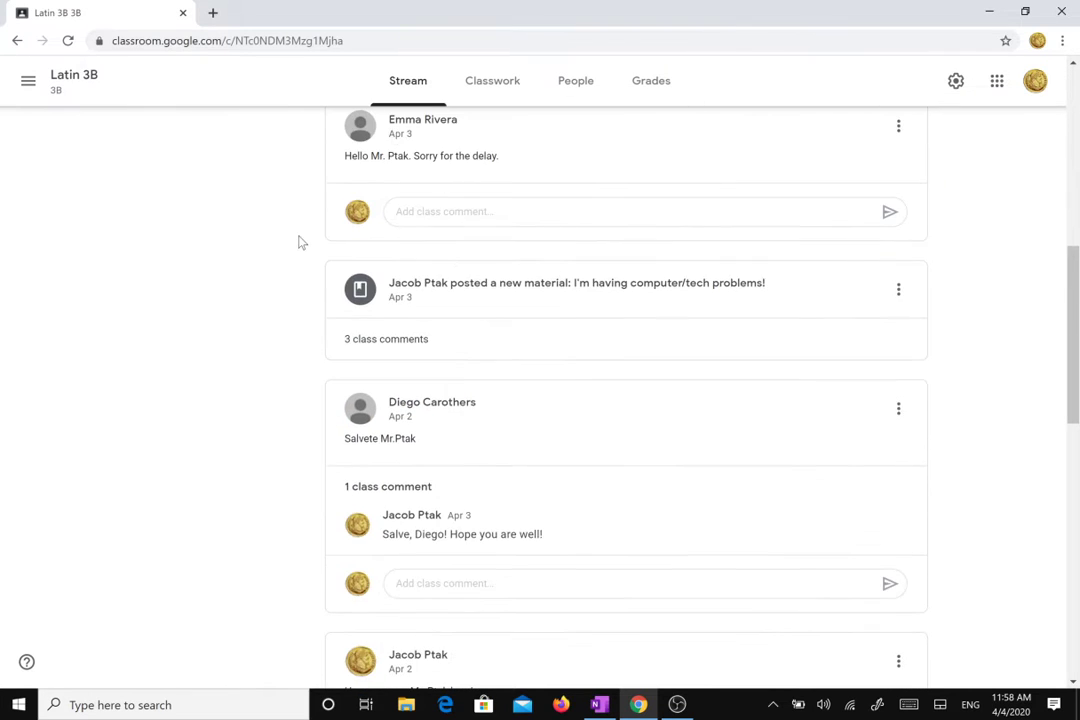
scroll(296, 167, up, 1)
scroll(296, 167, up, 15)
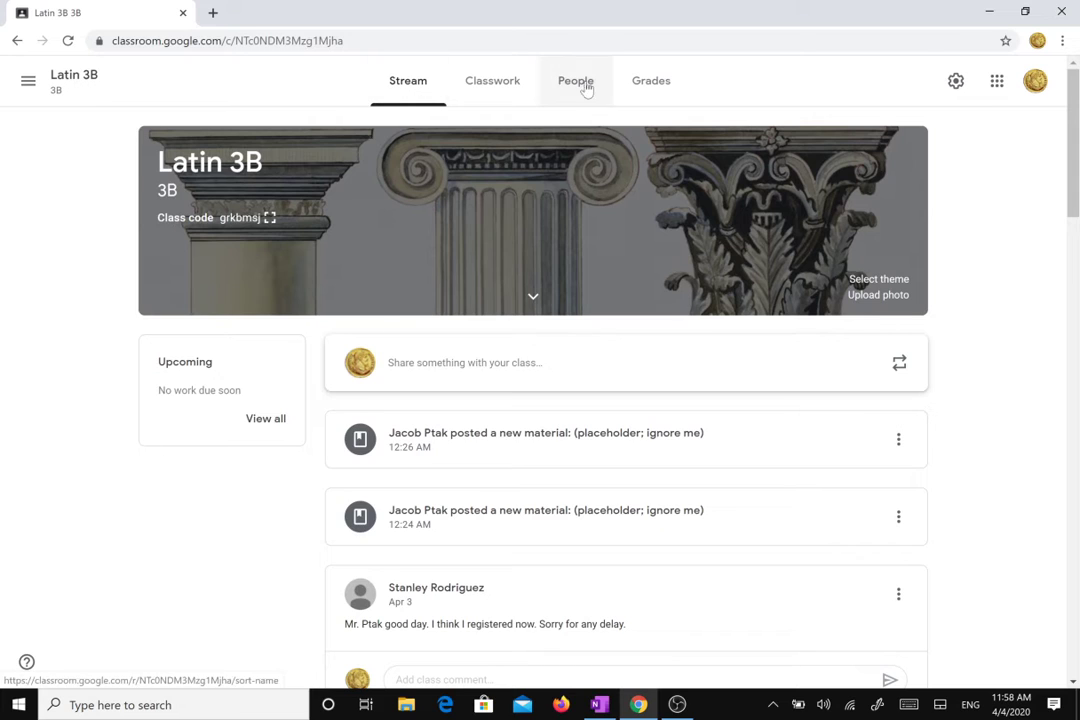
Switch the Latin 3B class to its Classwork page.
click(495, 105)
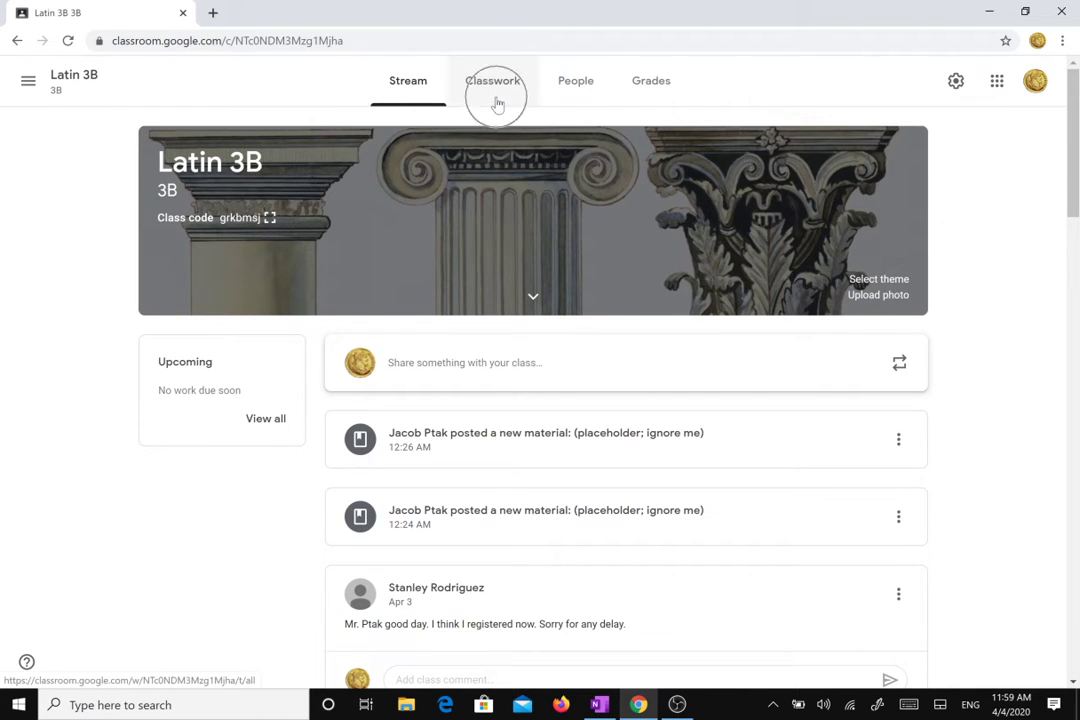
click(495, 104)
click(497, 103)
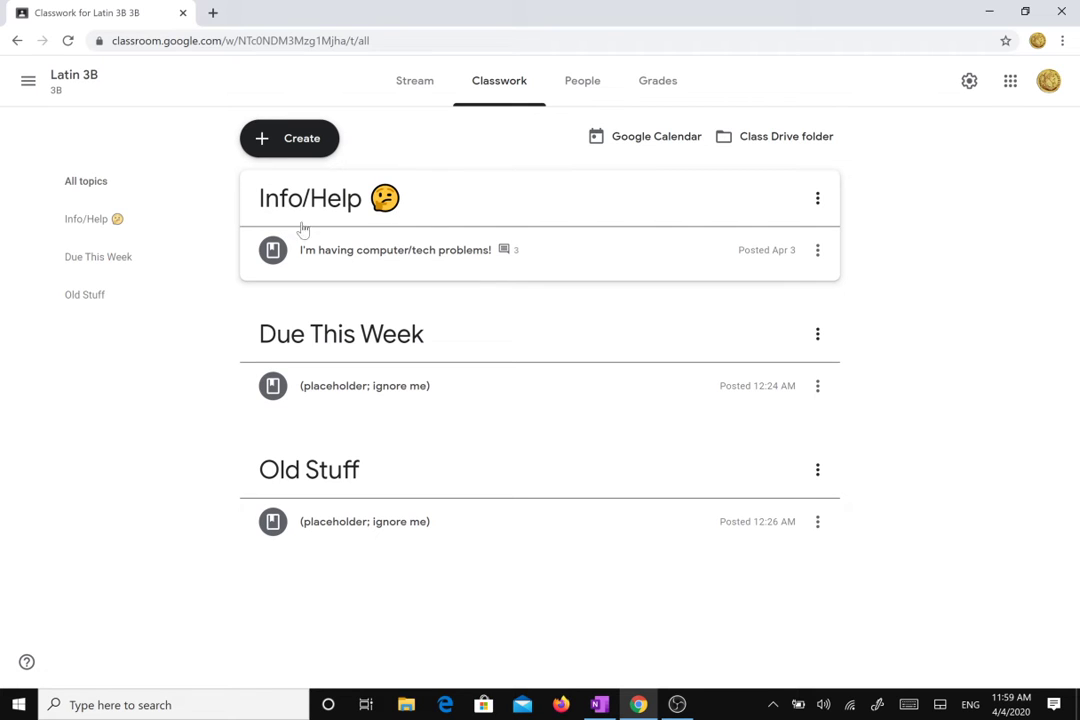
click(222, 210)
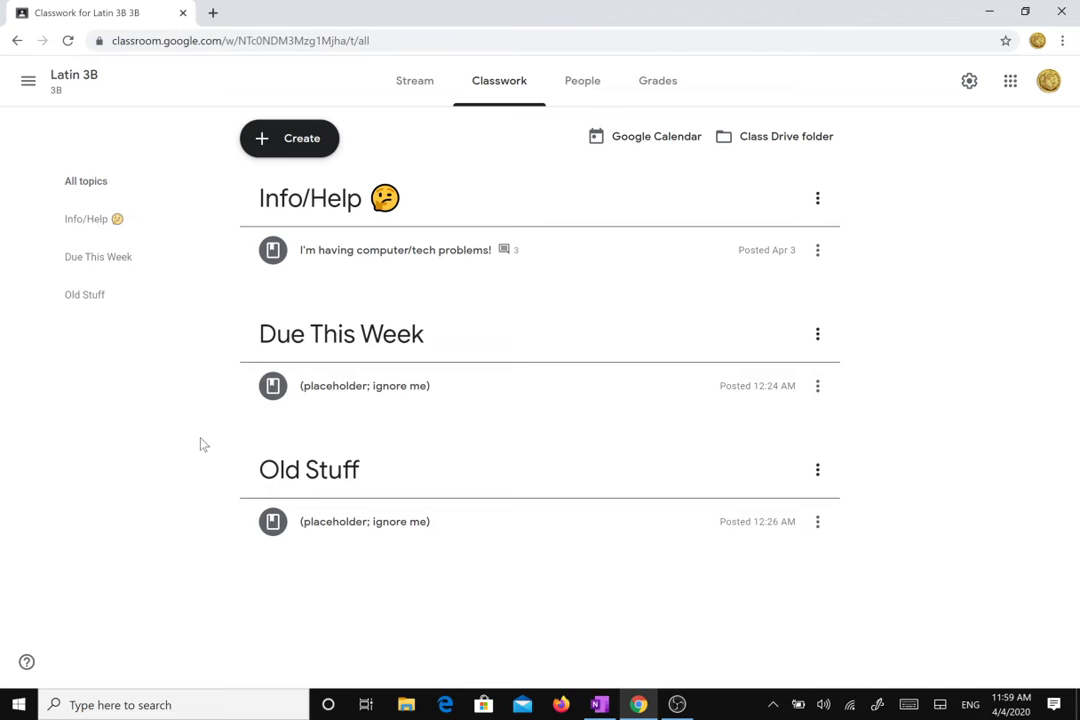
click(213, 472)
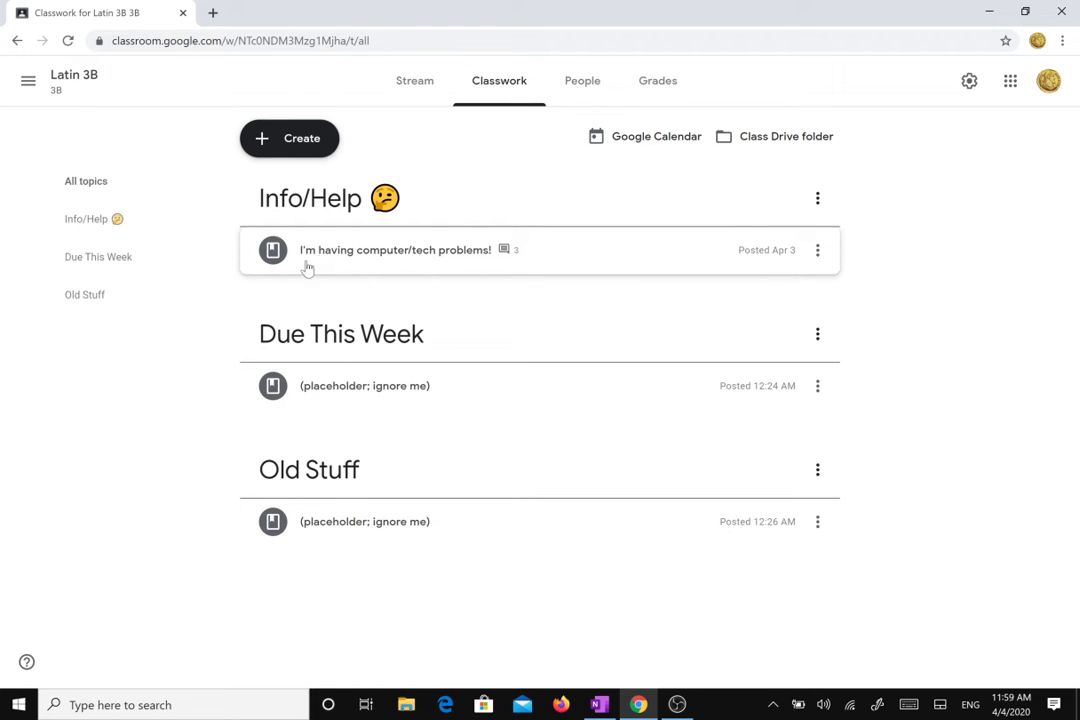
click(233, 260)
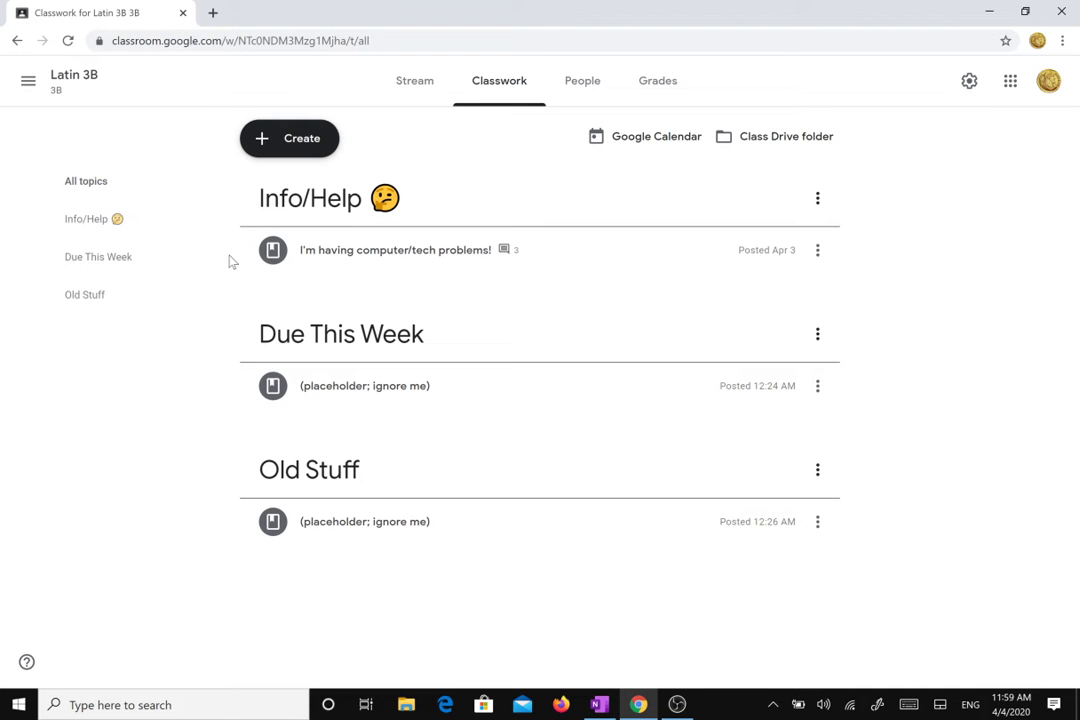
click(219, 259)
click(216, 213)
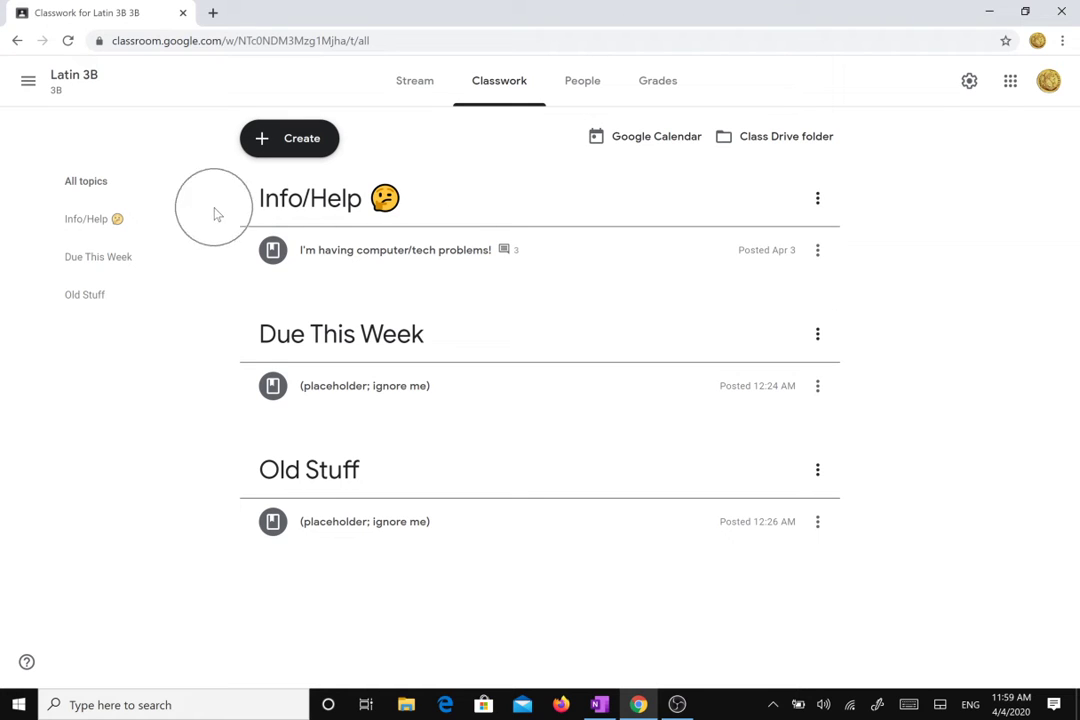
Expand the "I'm having computer/tech problems!" material under Info/Help and open its attached Google Form.
click(290, 248)
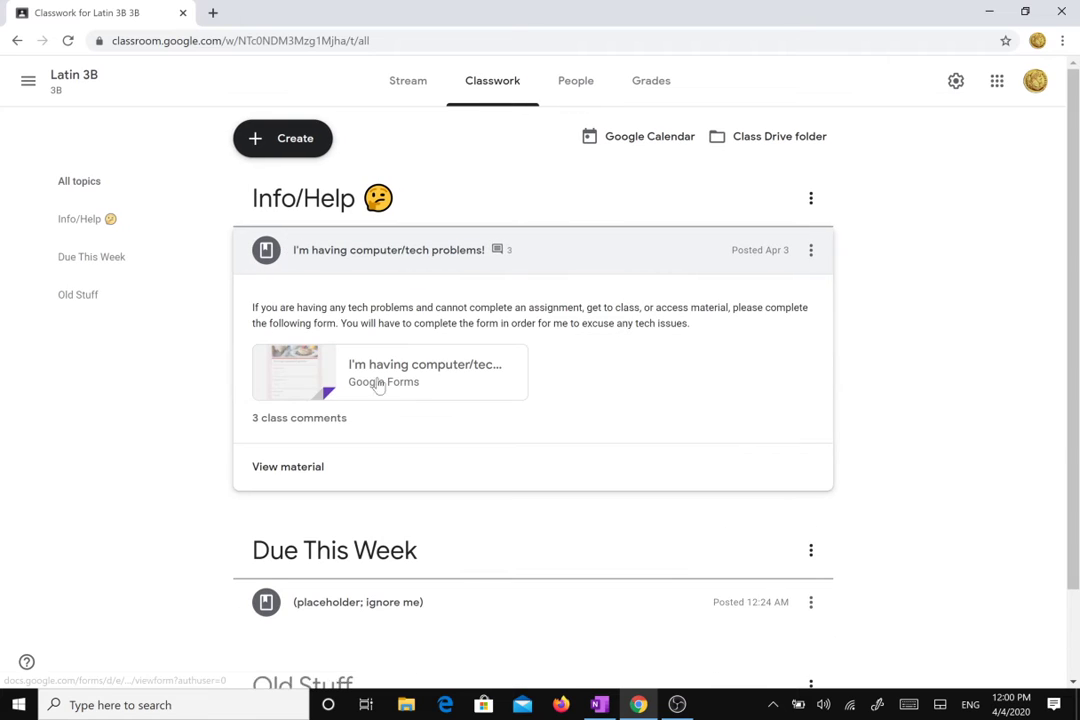
click(440, 372)
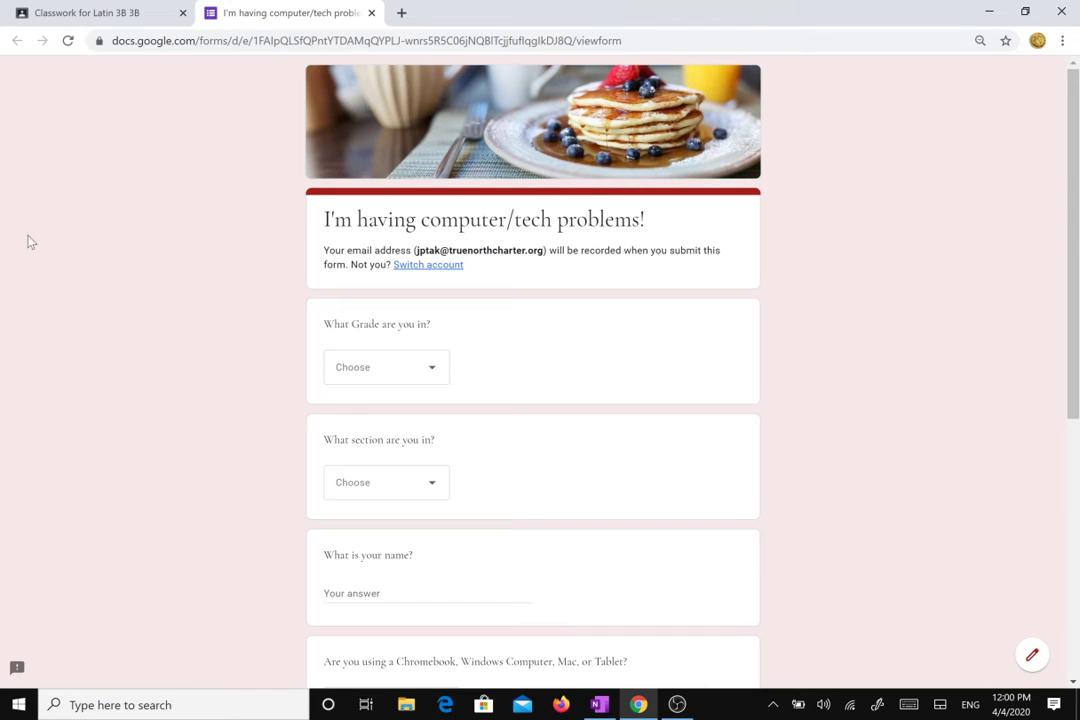
Fill in the tech problems form with grade 3rd, section A and the student's name.
scroll(350, 229, down, 2)
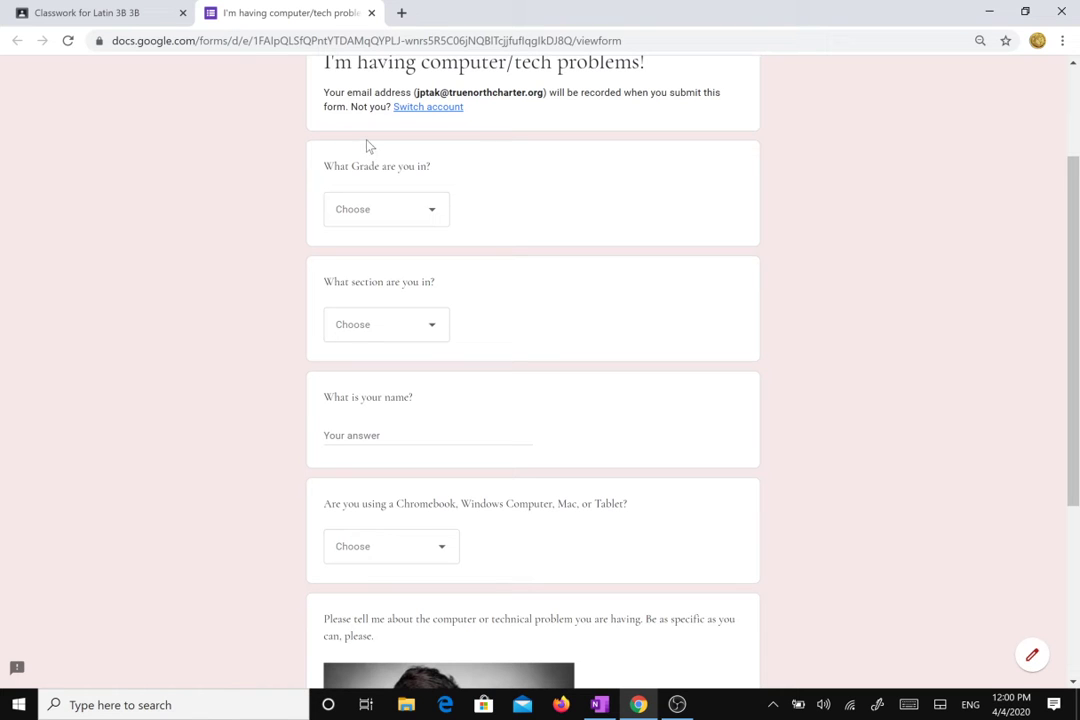
click(366, 212)
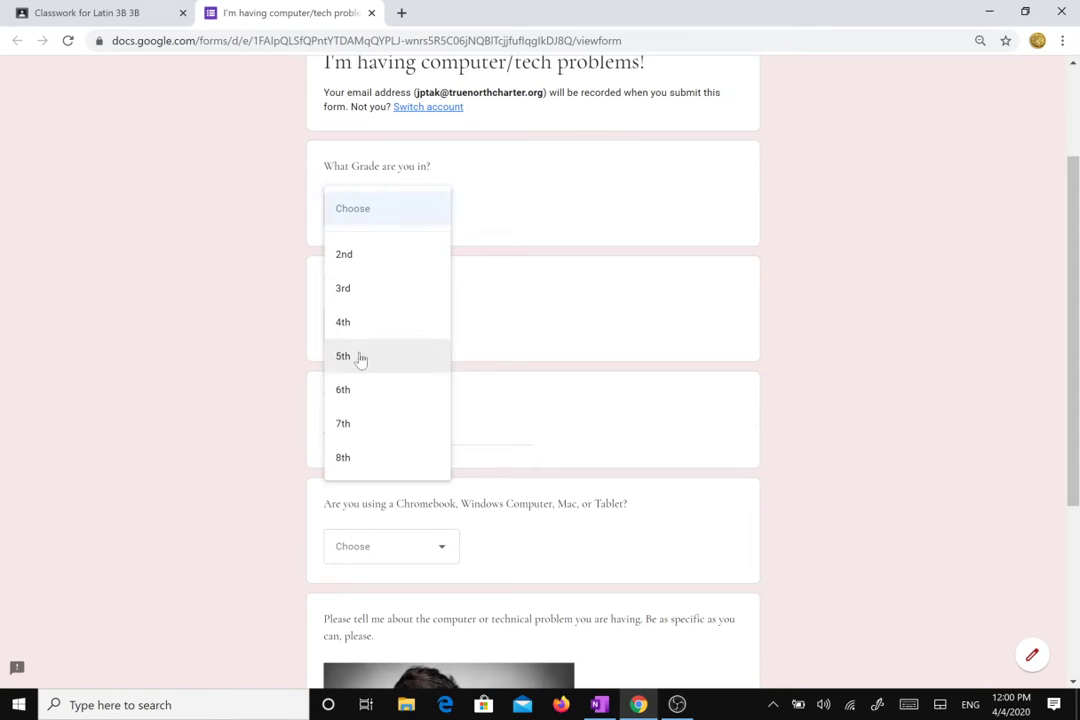
click(368, 292)
click(383, 333)
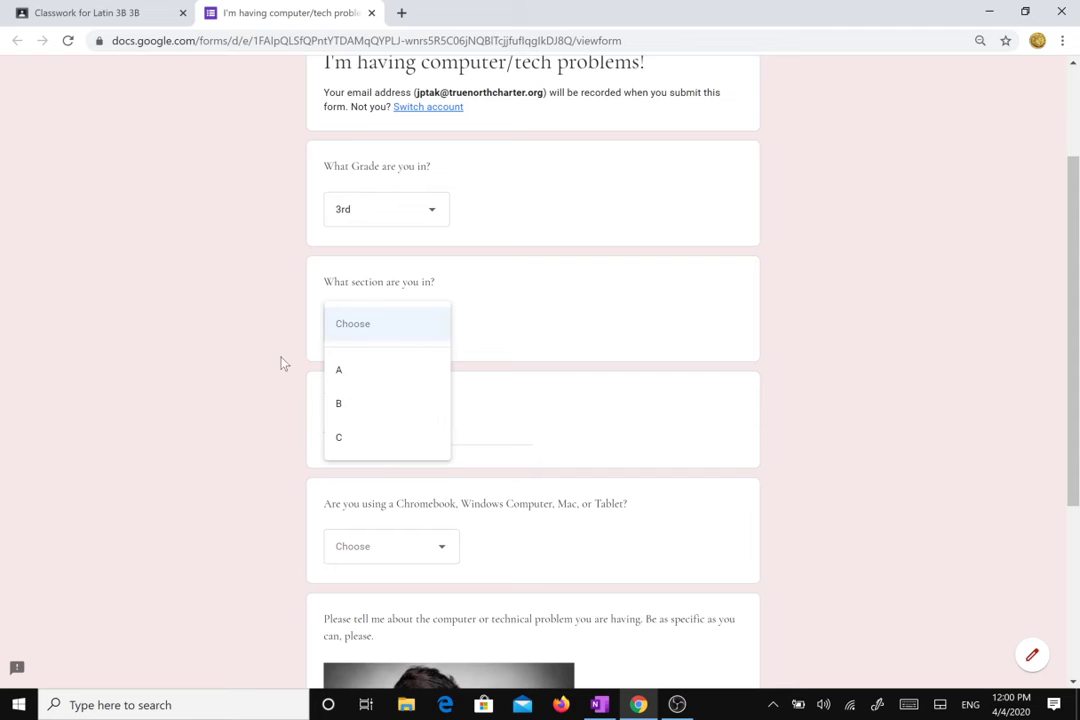
click(339, 380)
click(396, 418)
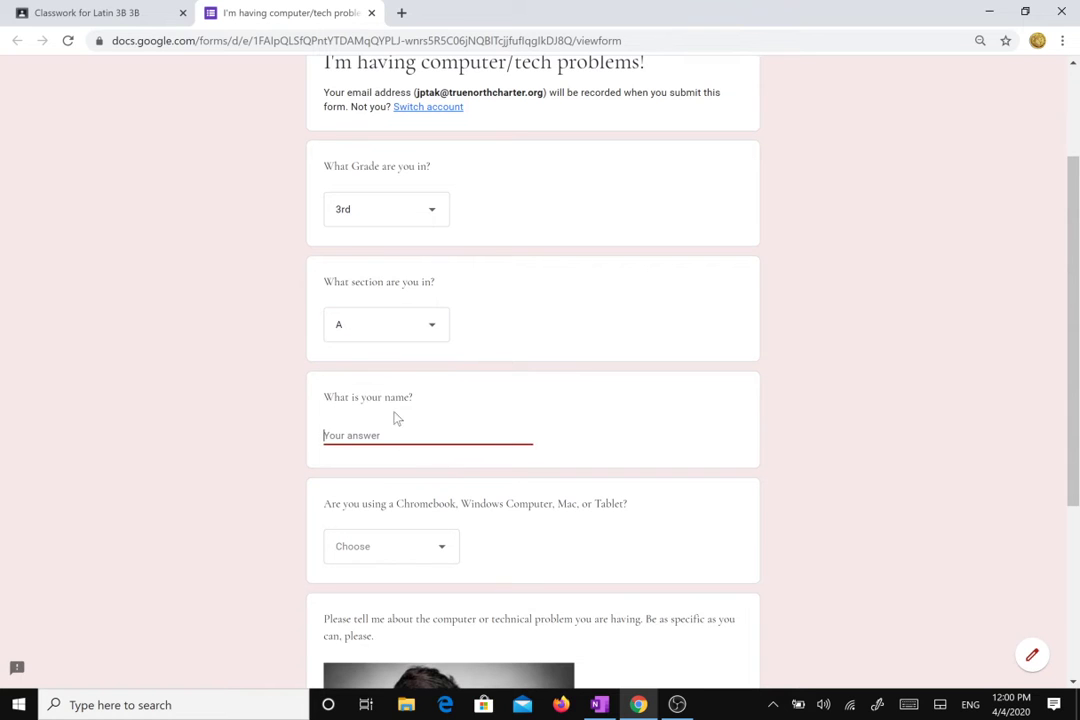
text(Bob The Builder)
Examine the question about the type of device used and its answer options.
scroll(381, 397, down, 3)
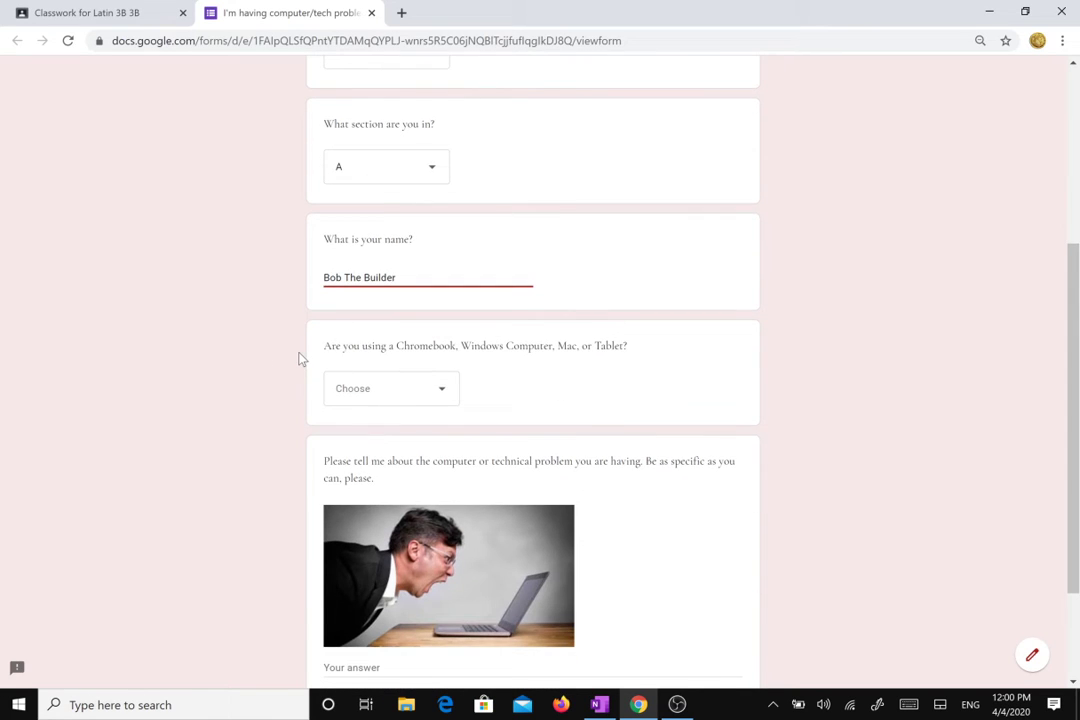
drag(324, 345, 682, 328)
click(668, 369)
triple_click(427, 345)
click(500, 375)
drag(461, 346, 561, 342)
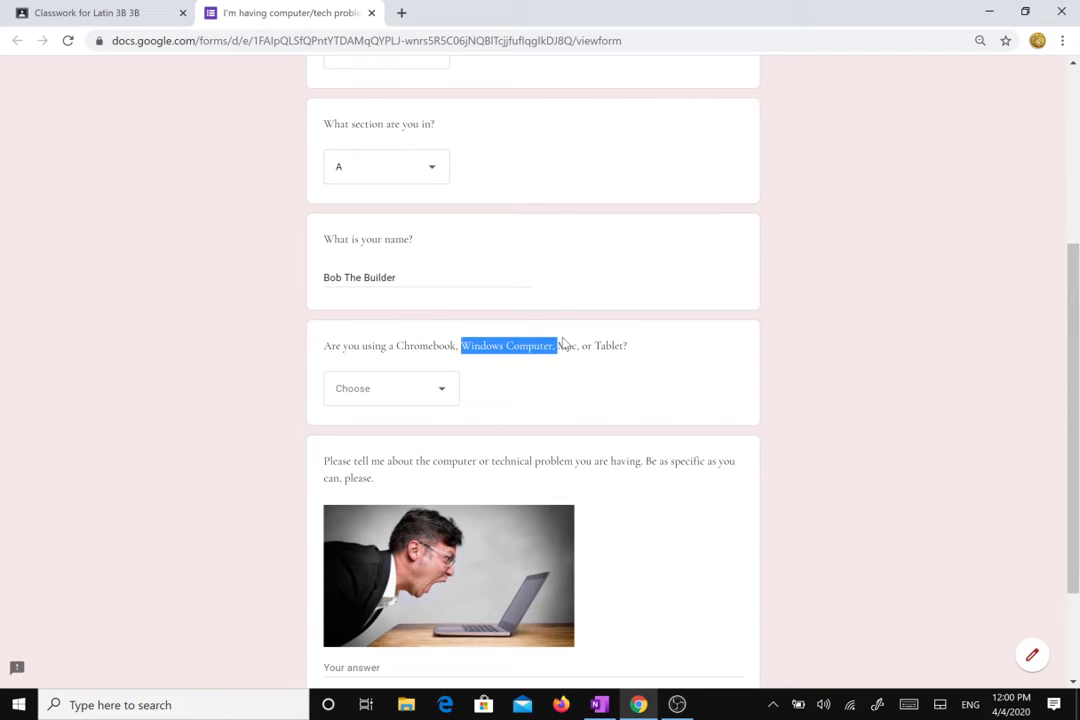
click(523, 387)
click(415, 391)
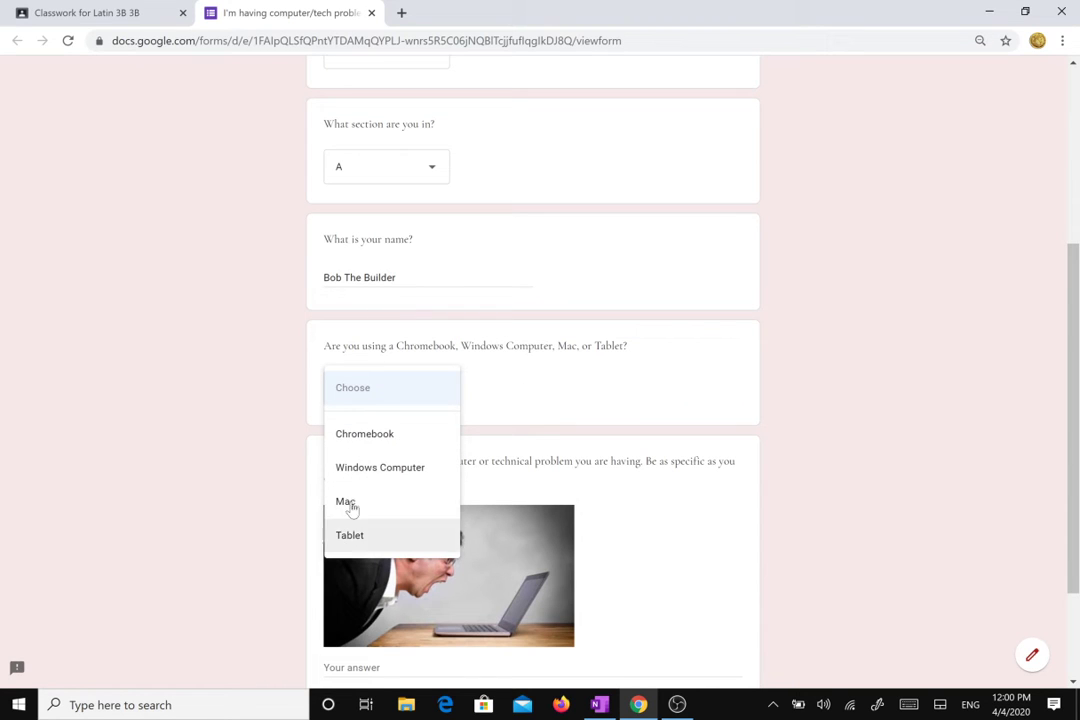
Answer the technical problem question with "I can't log on to your google classroom because it tells me that I never signed up".
scroll(506, 414, down, 2)
double_click(337, 382)
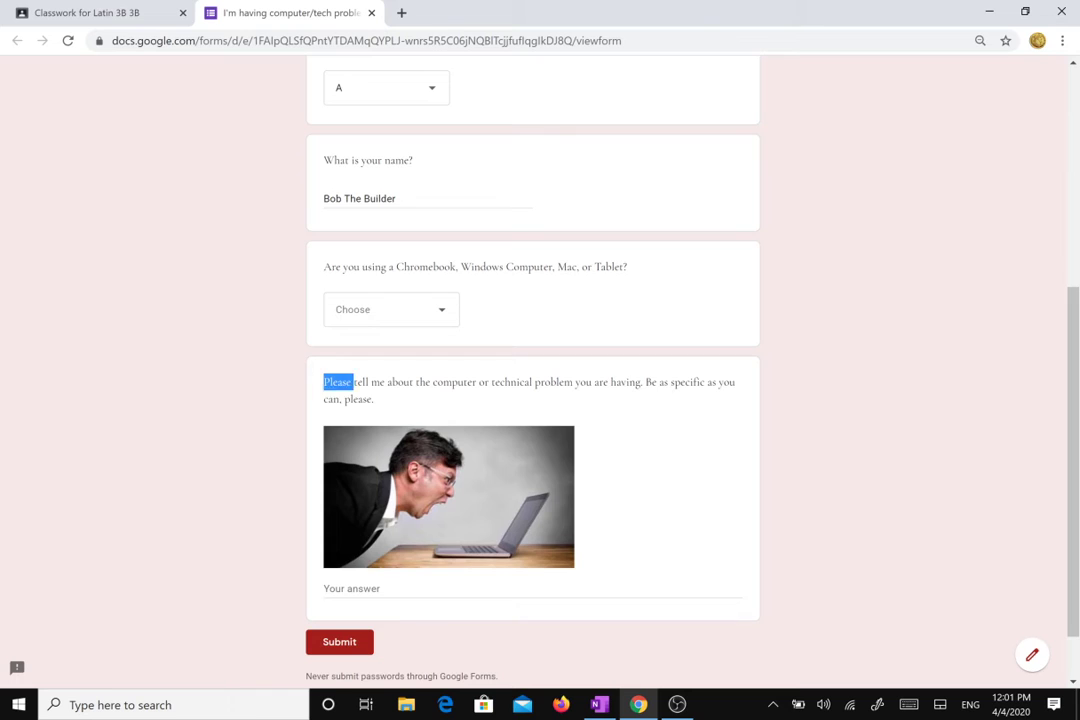
drag(337, 382, 559, 405)
click(460, 400)
click(404, 586)
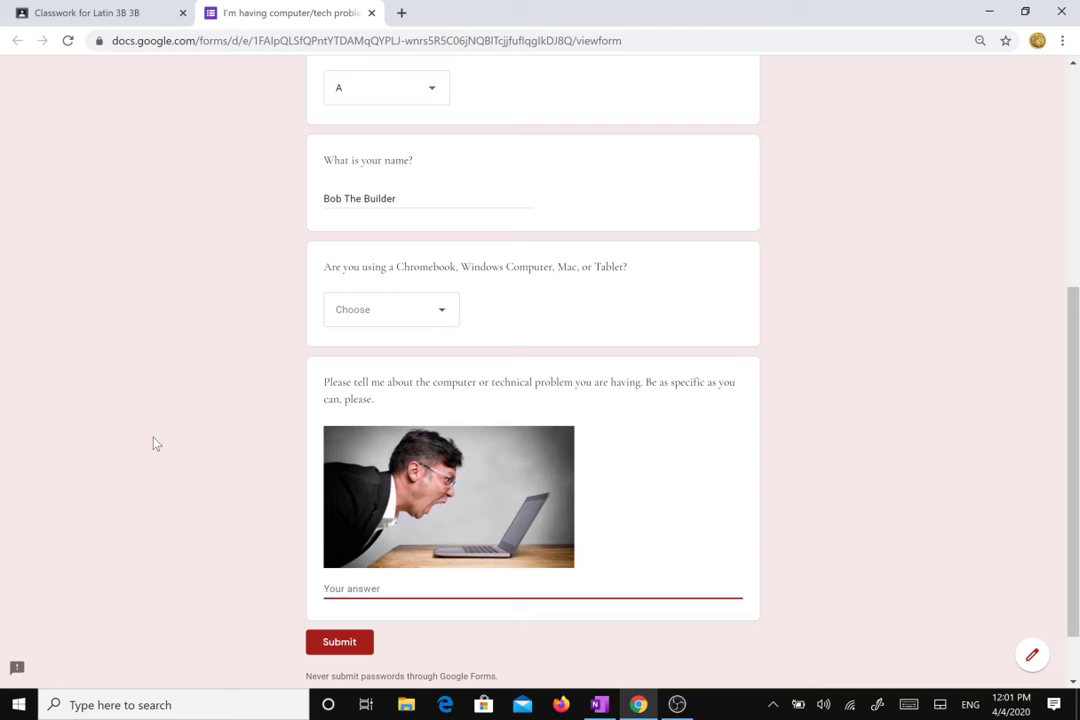
text(I)
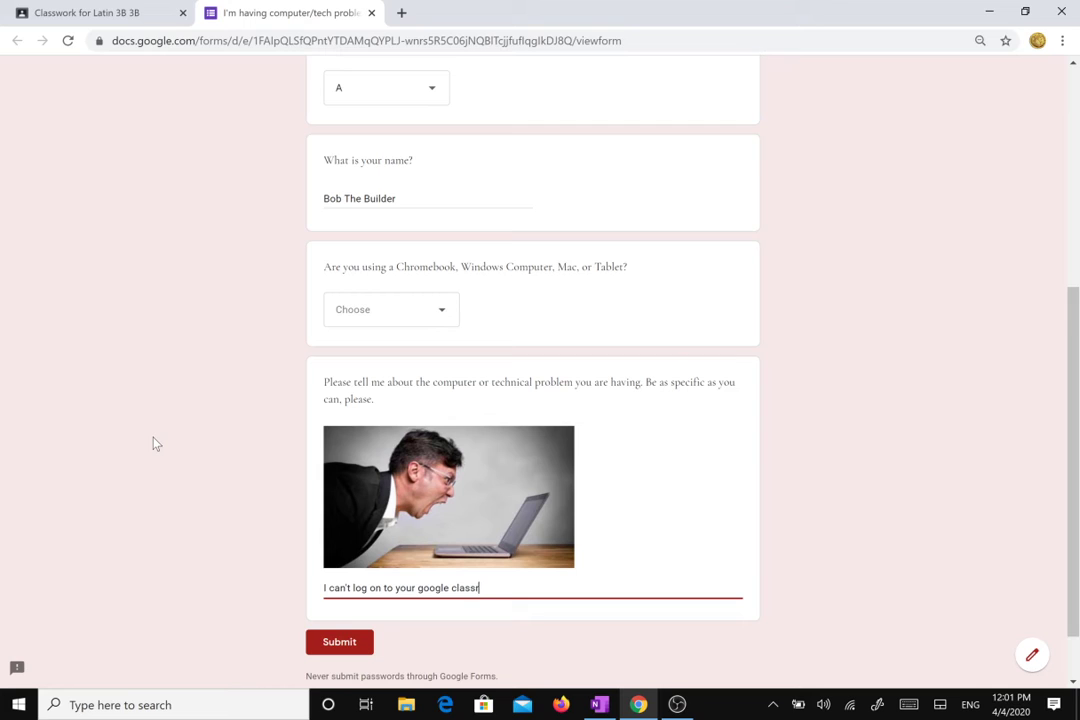
text(m)
key(BackSpace)
key(BackSpace)
key(BackSpace)
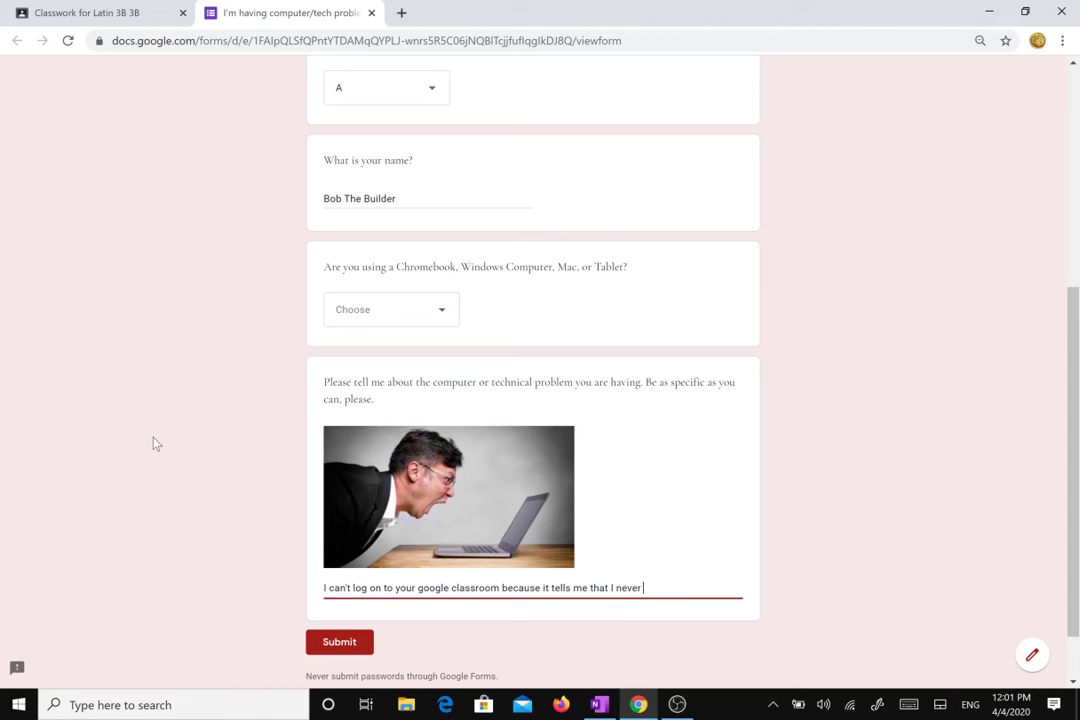
text(signed up)
drag(712, 587, 272, 352)
click(263, 422)
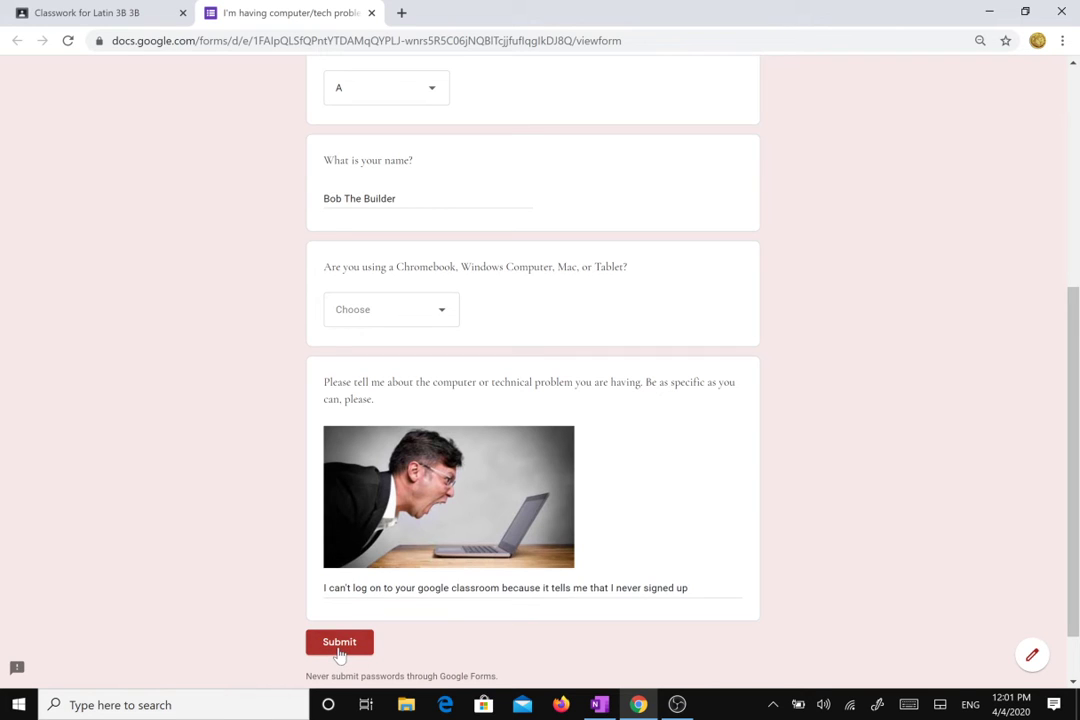
triple_click(399, 403)
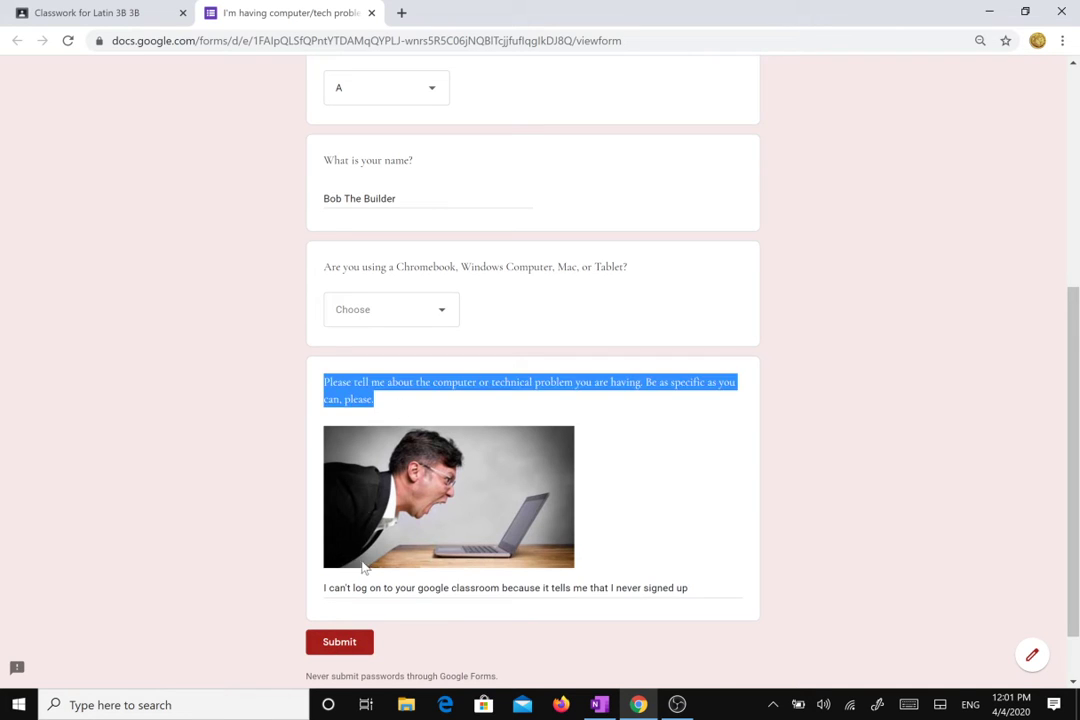
click(334, 587)
drag(692, 588, 48, 572)
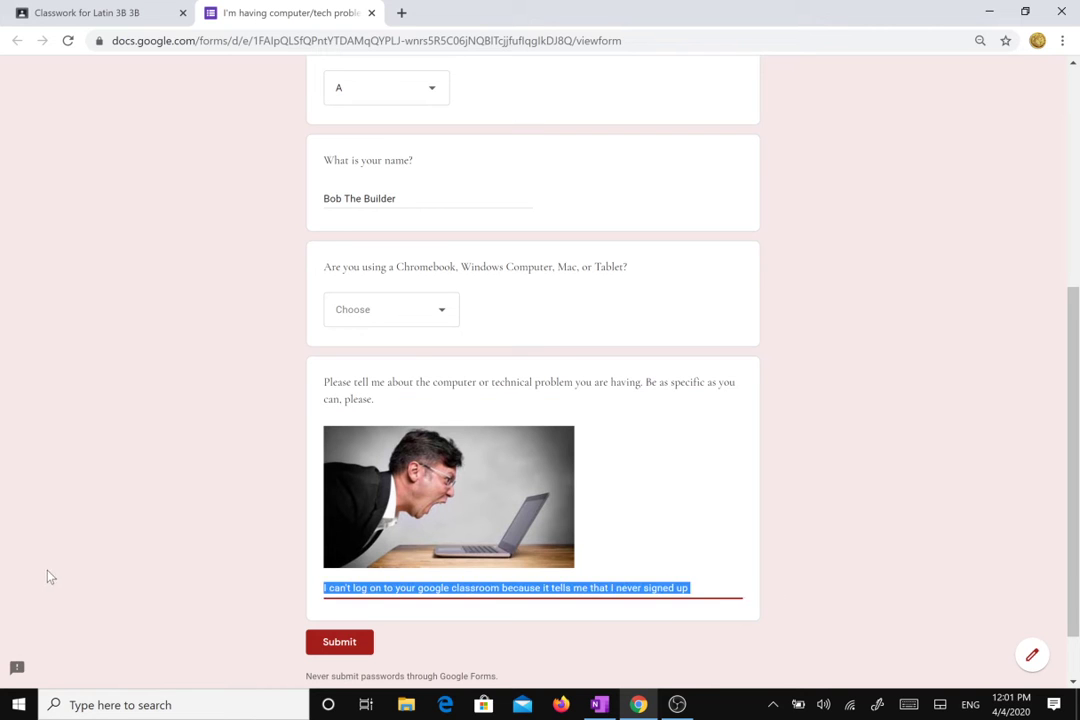
click(200, 485)
Choose Chromebook as the device in use and review the completed form.
scroll(212, 484, up, 3)
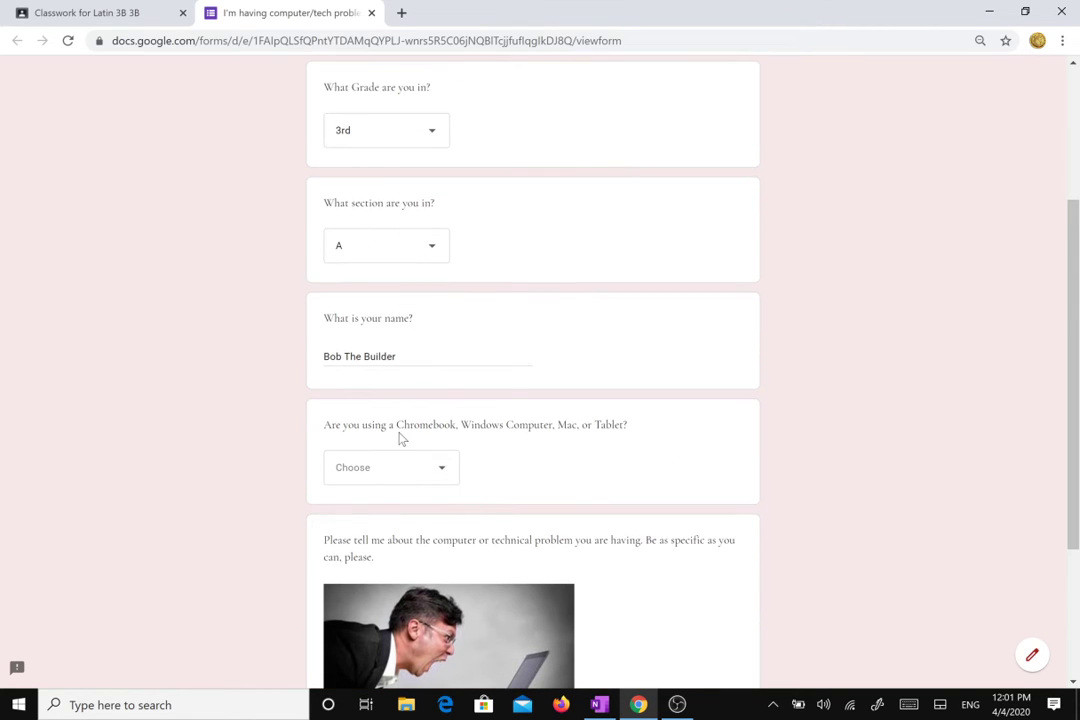
click(366, 514)
scroll(260, 460, up, 3)
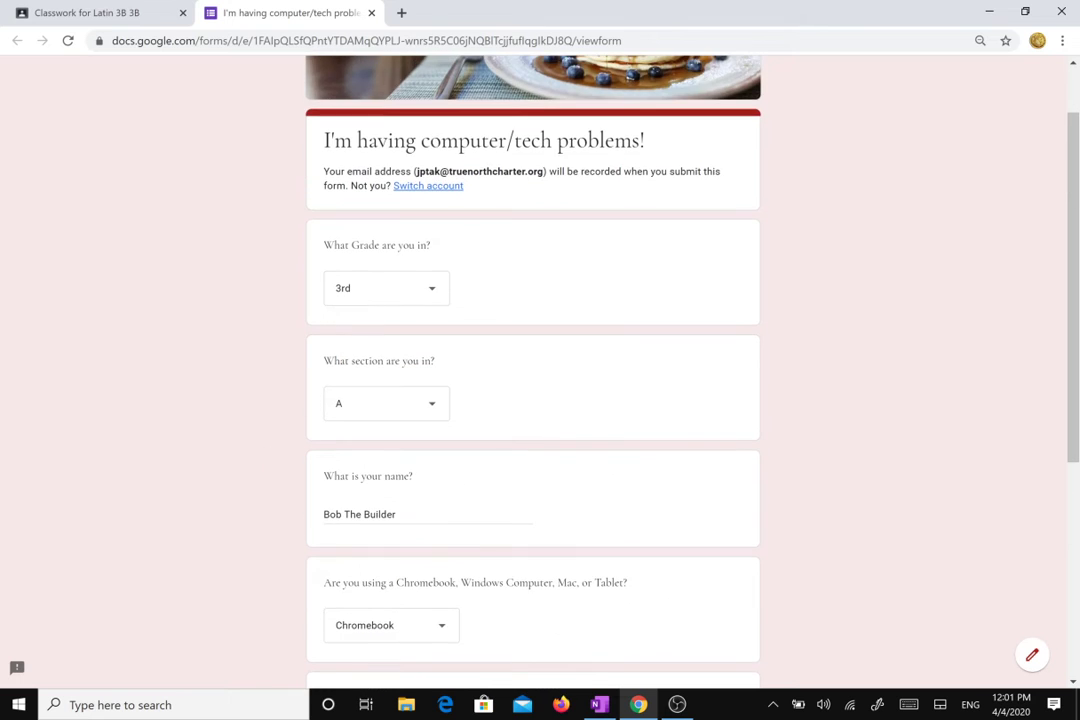
scroll(222, 586, down, 5)
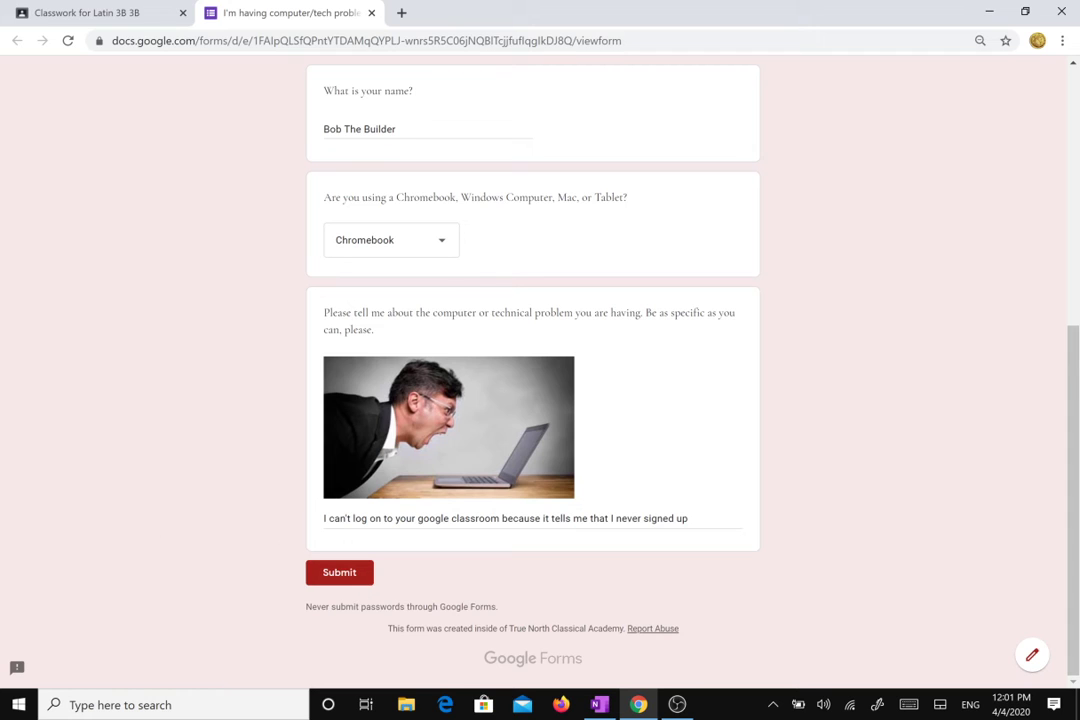
Close the form without submitting it, discarding the answers, and collapse the tech problems material on the Classwork page.
click(371, 13)
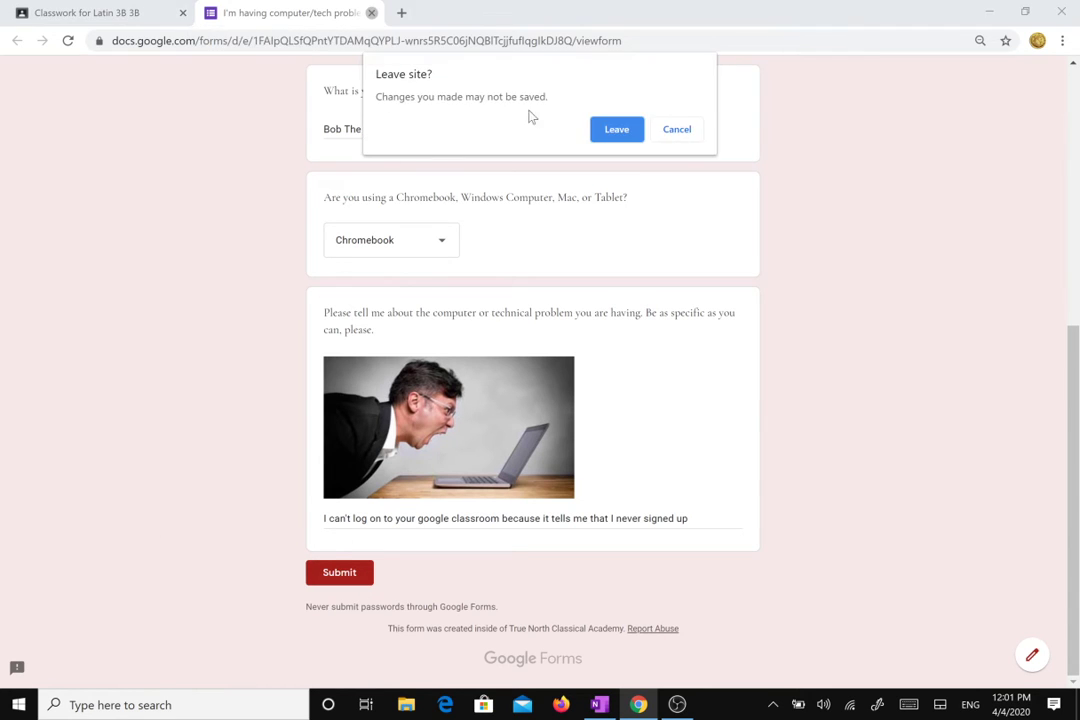
click(620, 128)
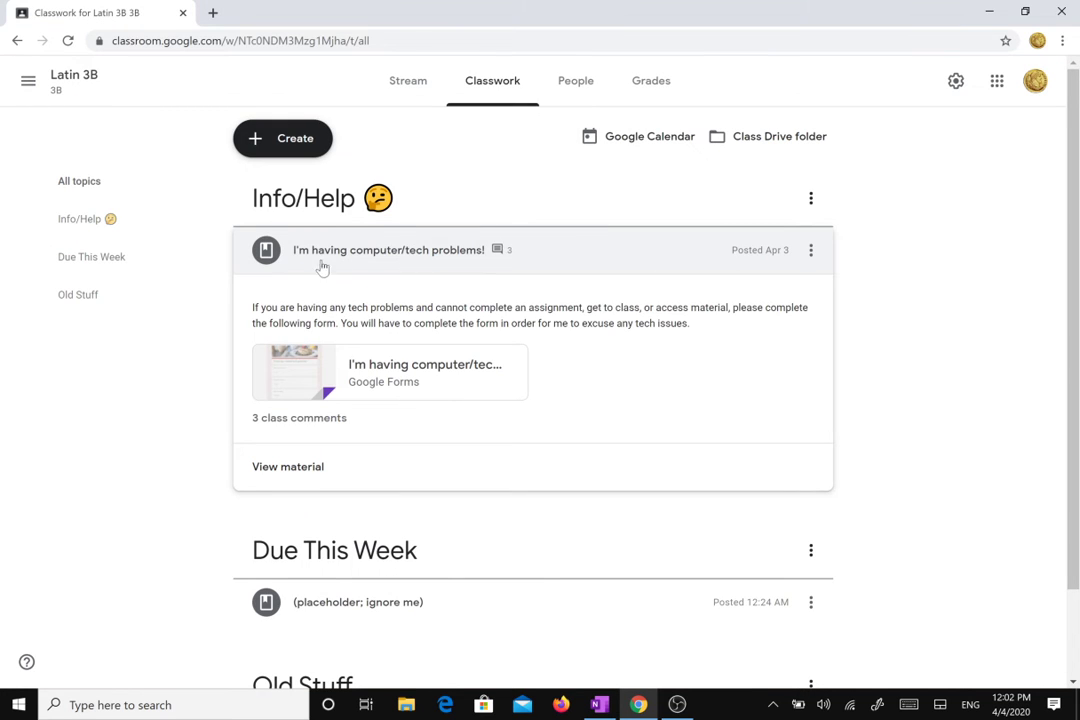
click(370, 252)
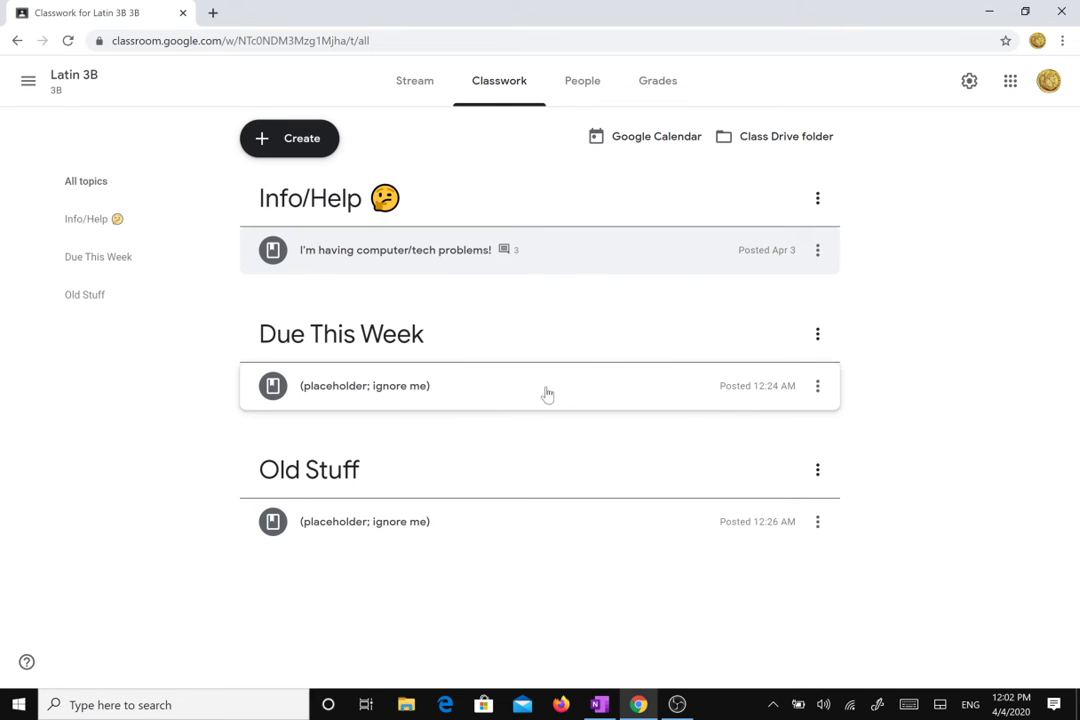
click(535, 433)
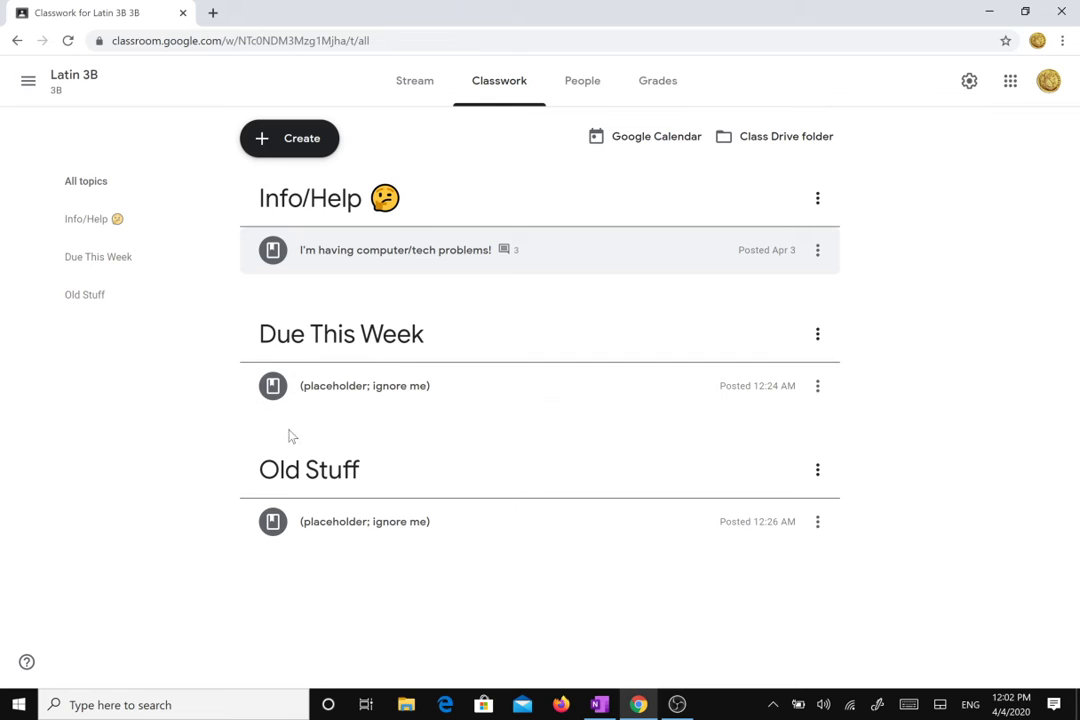
click(222, 356)
click(237, 340)
click(237, 340)
click(237, 340)
click(237, 340)
click(237, 340)
click(237, 340)
click(237, 340)
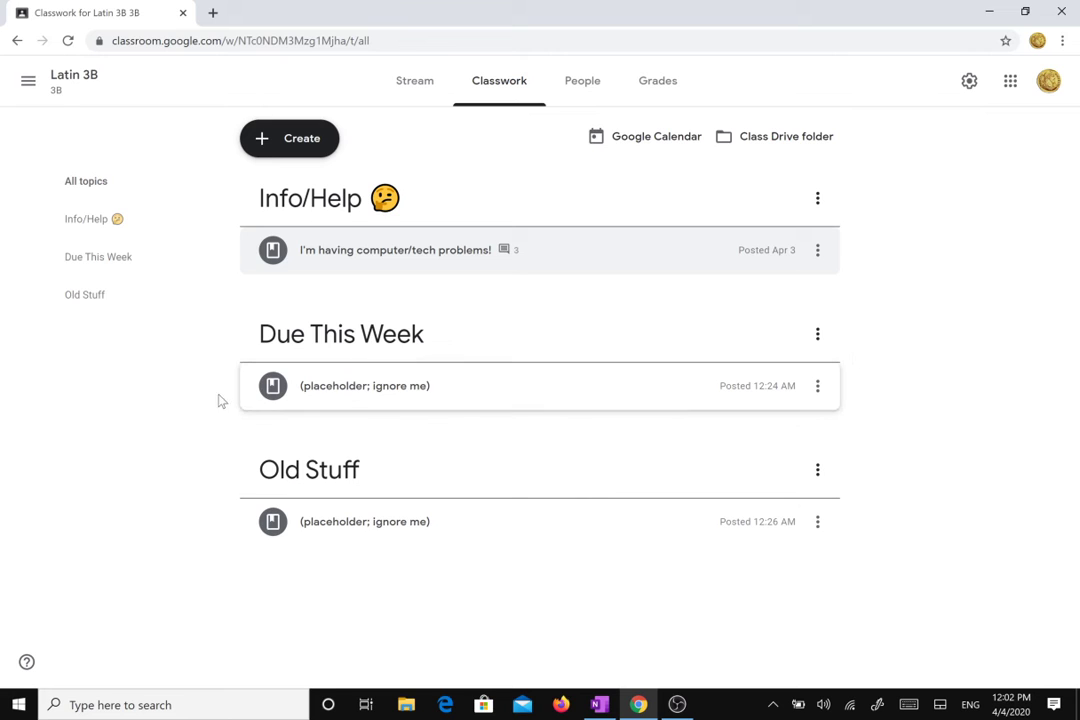
Go to the Latin 3B Stream and open a blank class post, closing it without writing anything.
click(225, 345)
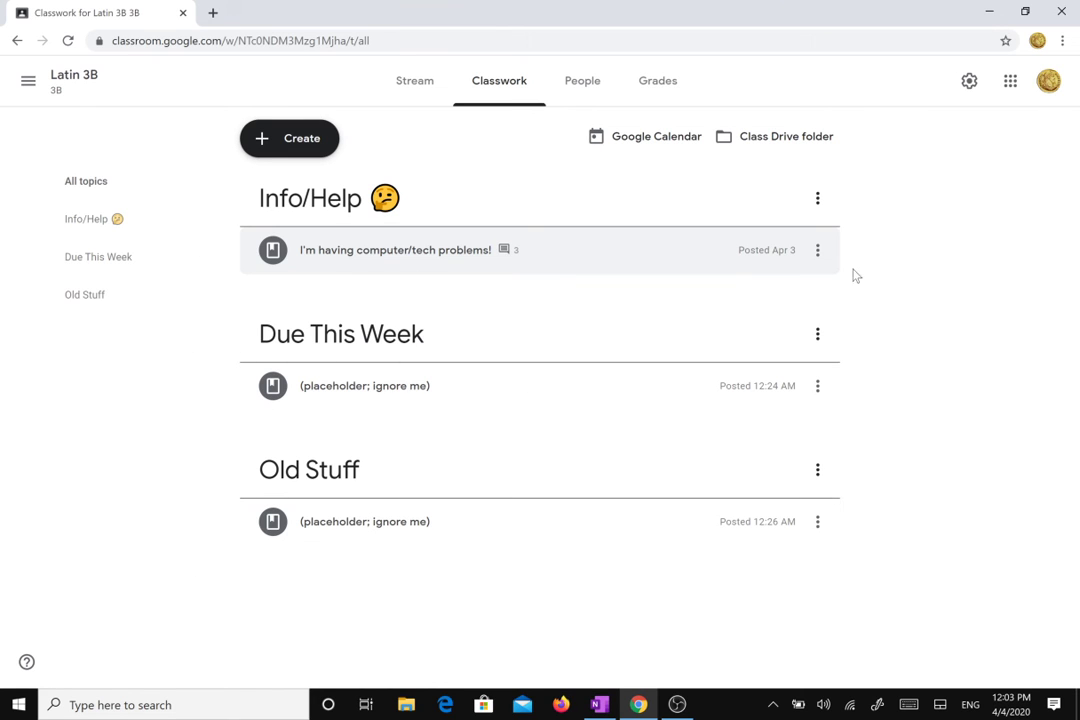
click(430, 86)
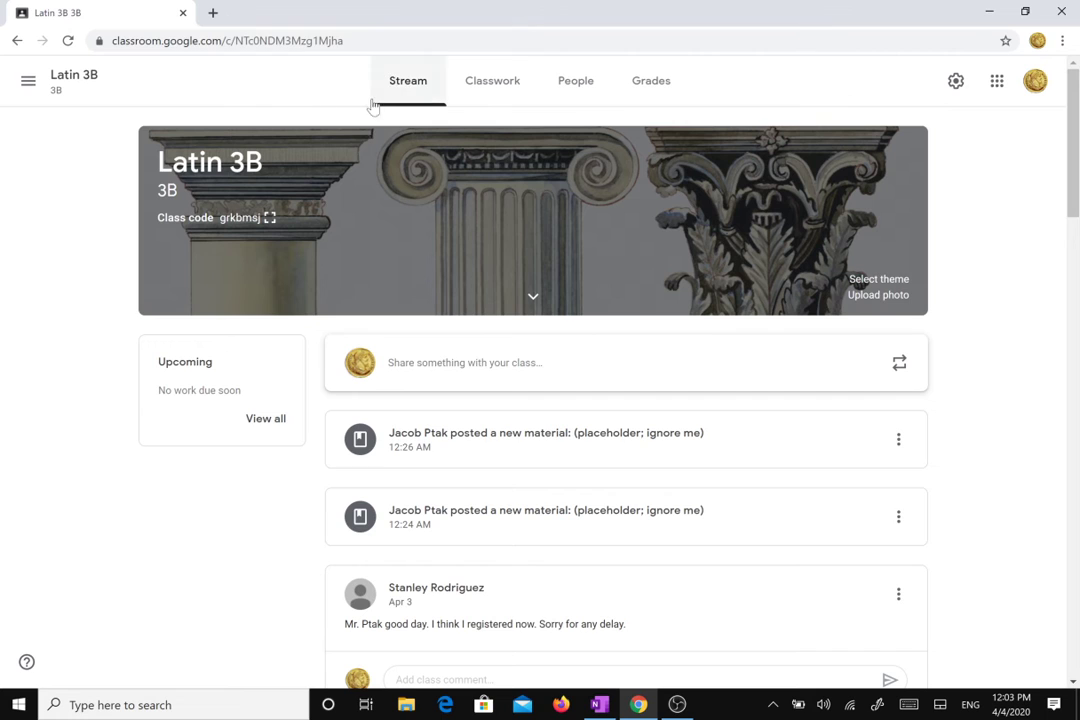
click(495, 372)
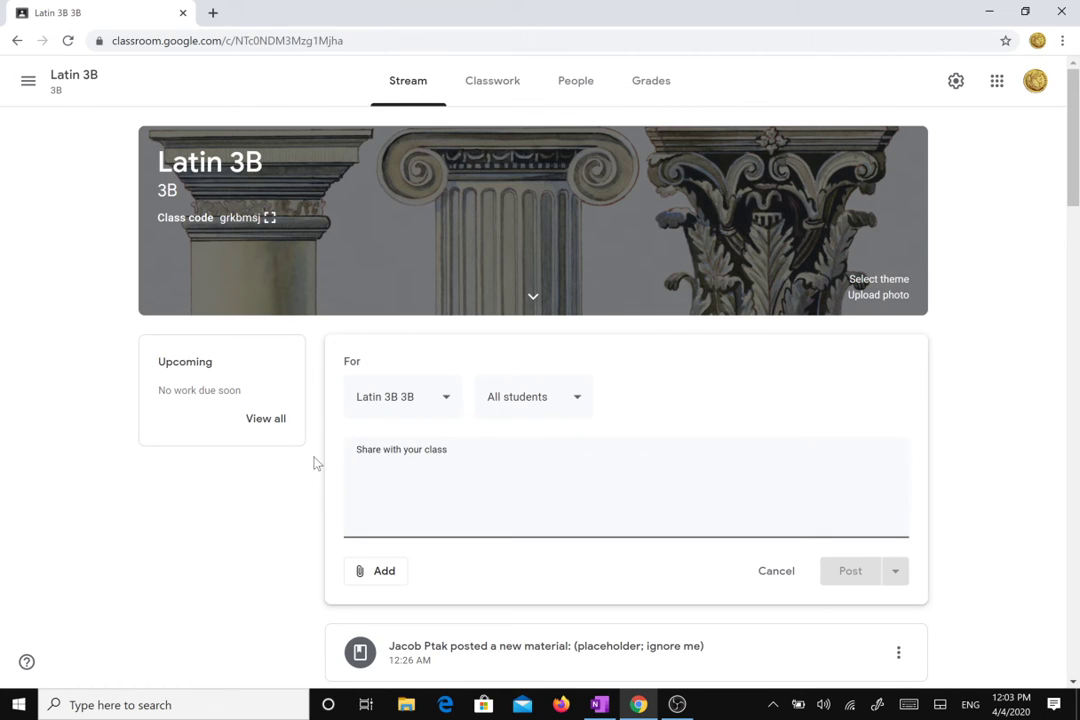
click(770, 571)
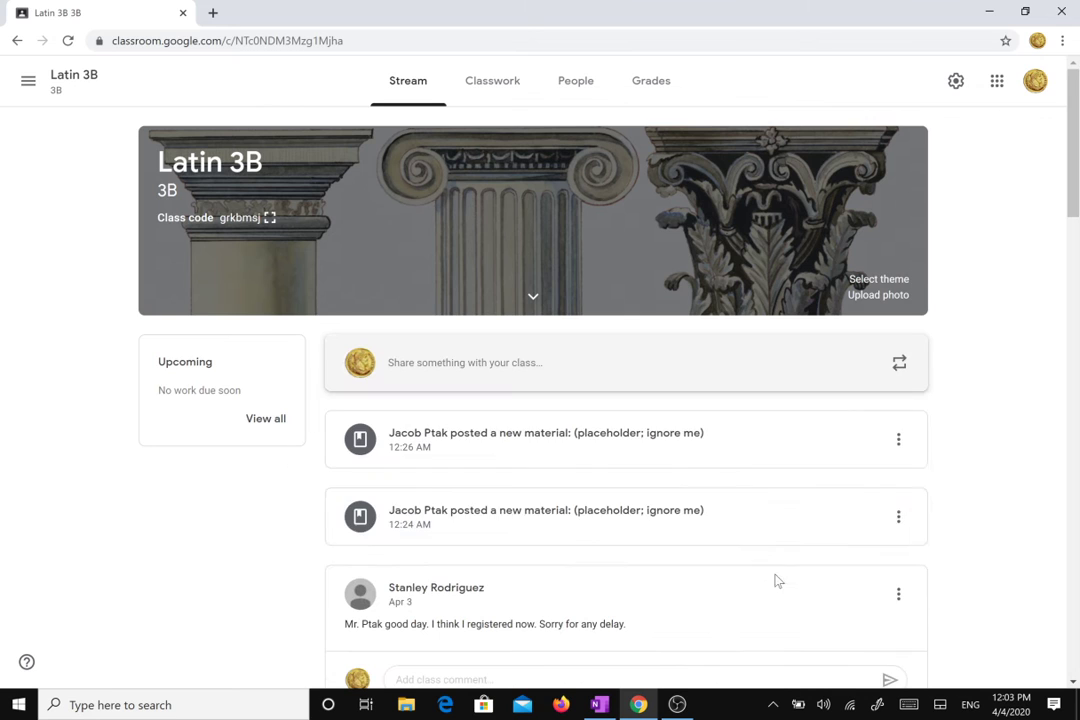
Draft a short greeting to the teacher as a post for all Latin 3B students, and cancel it without posting.
click(654, 367)
click(596, 366)
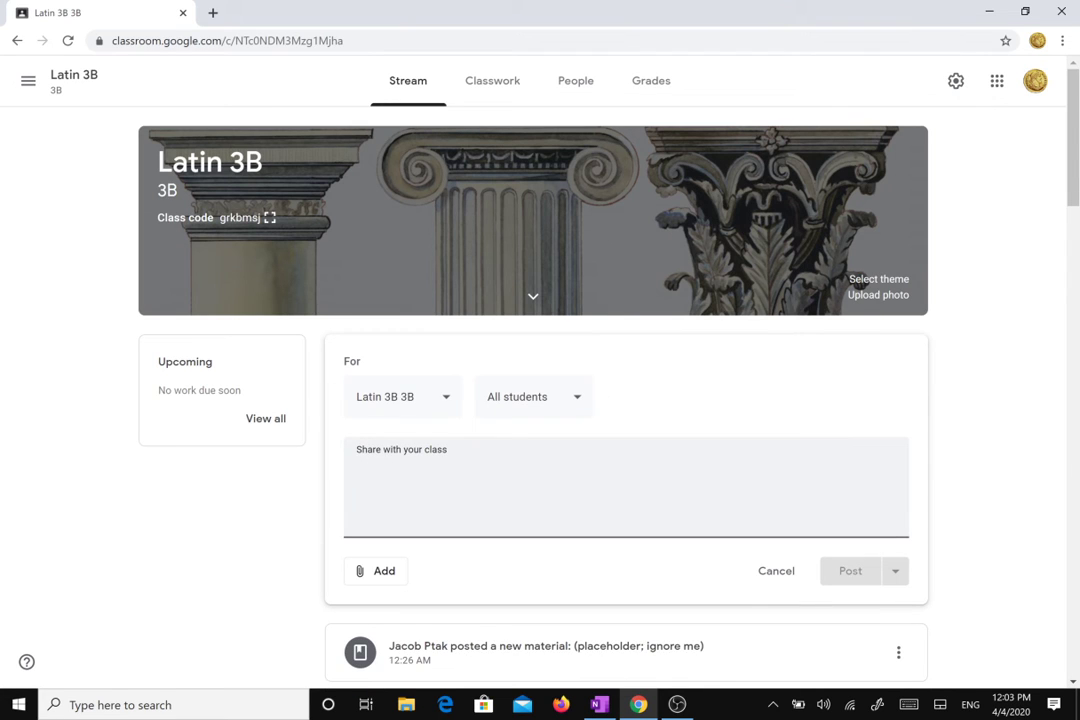
text(Hi Mr. Ptak!!!)
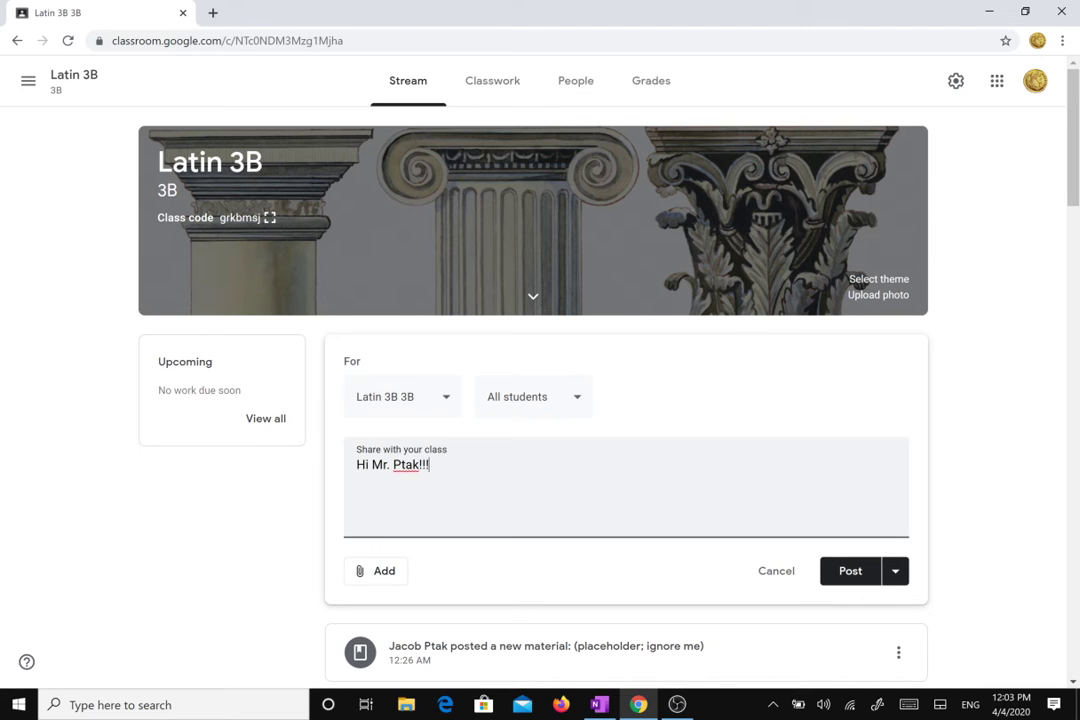
click(763, 571)
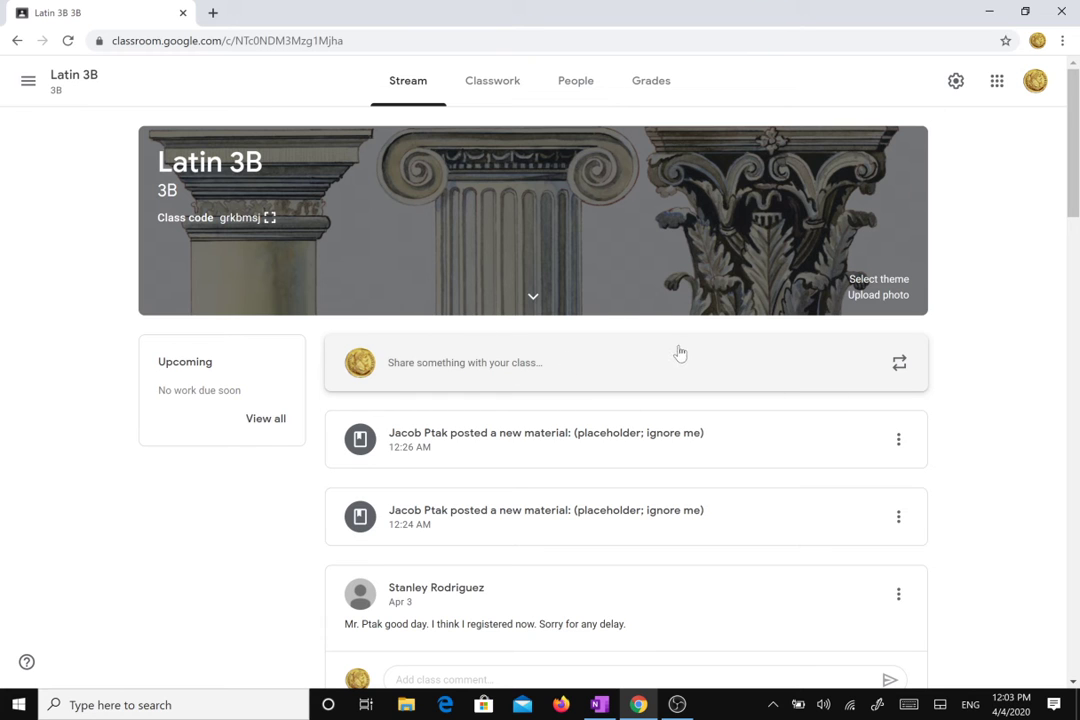
Look through the posts and class comments in the Latin 3B Stream.
scroll(670, 350, down, 5)
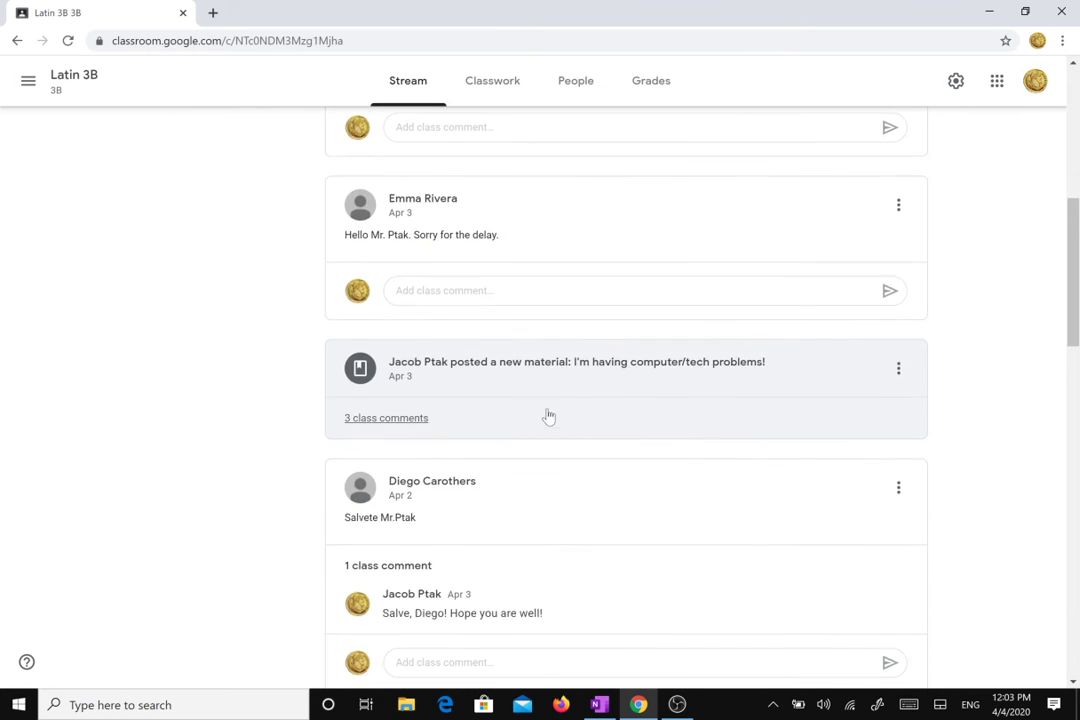
scroll(470, 352, up, 2)
drag(301, 263, 600, 477)
click(281, 392)
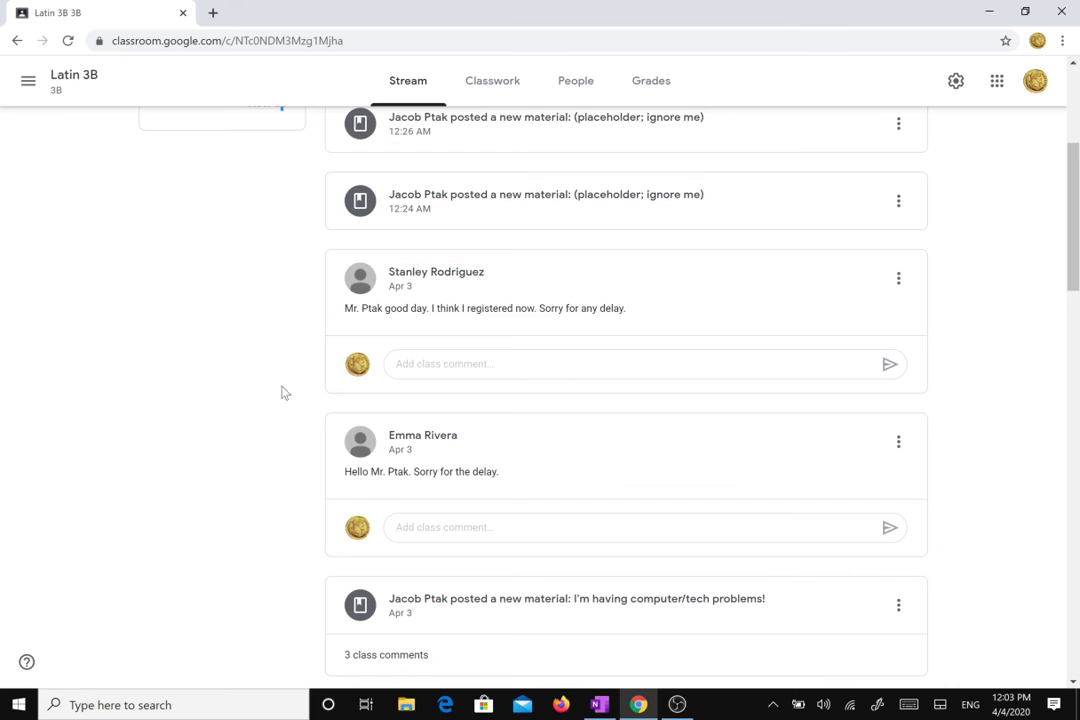
scroll(281, 392, up, 3)
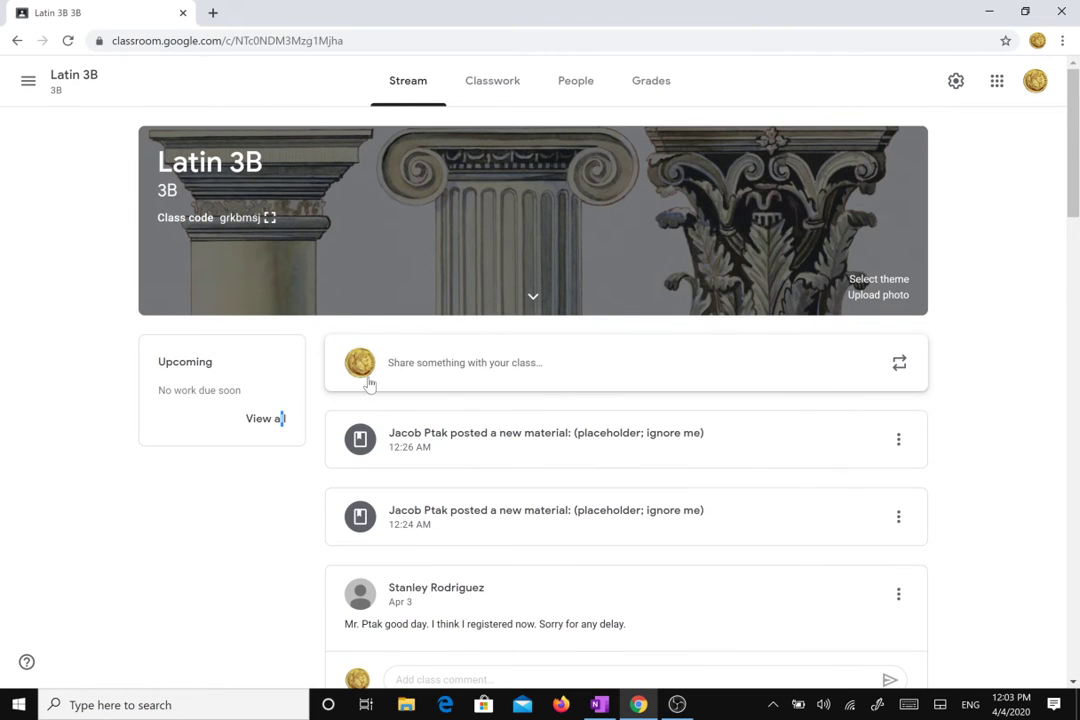
scroll(369, 383, down, 10)
scroll(427, 362, down, 7)
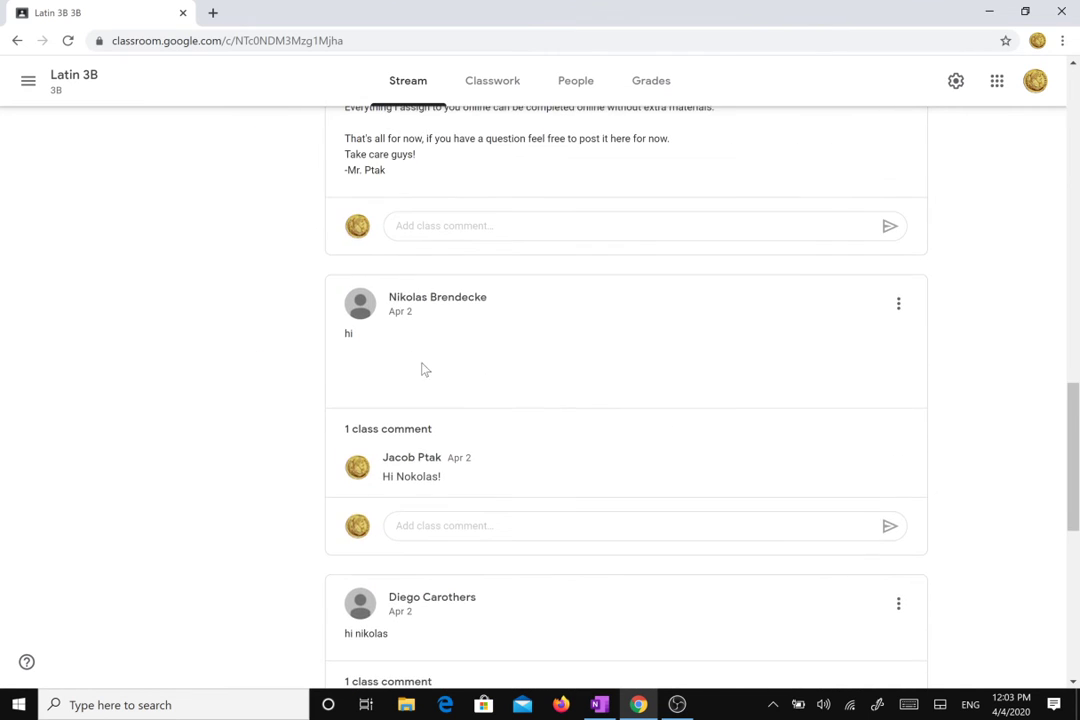
Switch to the Latin 3A class and look through its Stream posts.
click(28, 81)
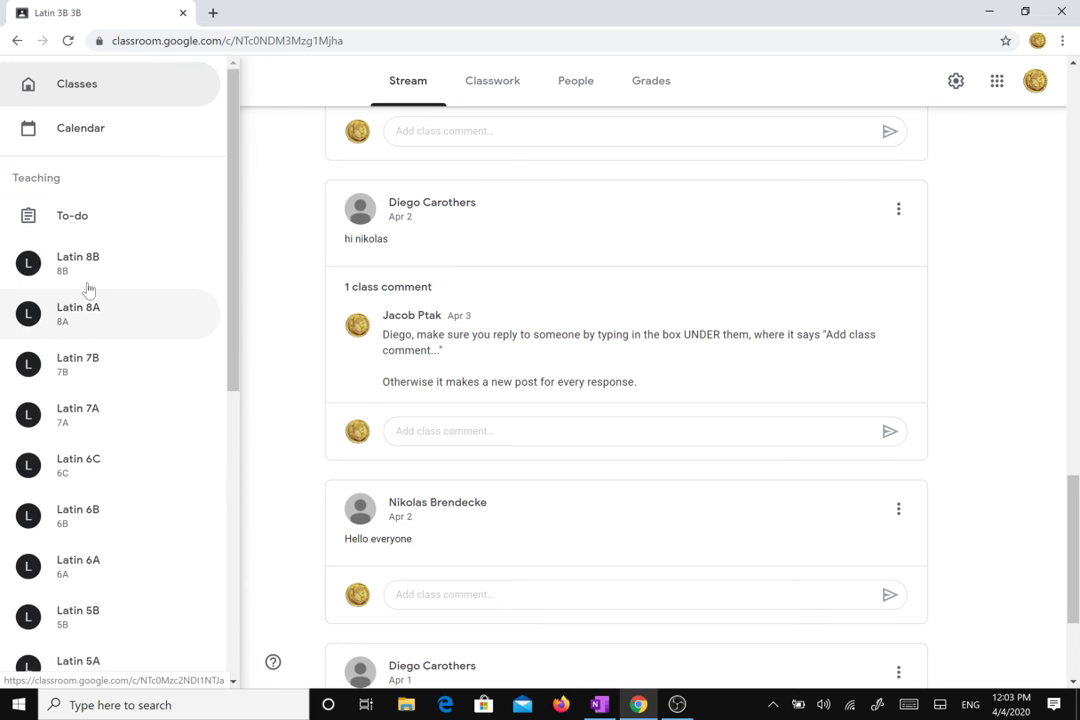
scroll(89, 299, down, 2)
scroll(97, 263, up, 1)
scroll(100, 290, down, 3)
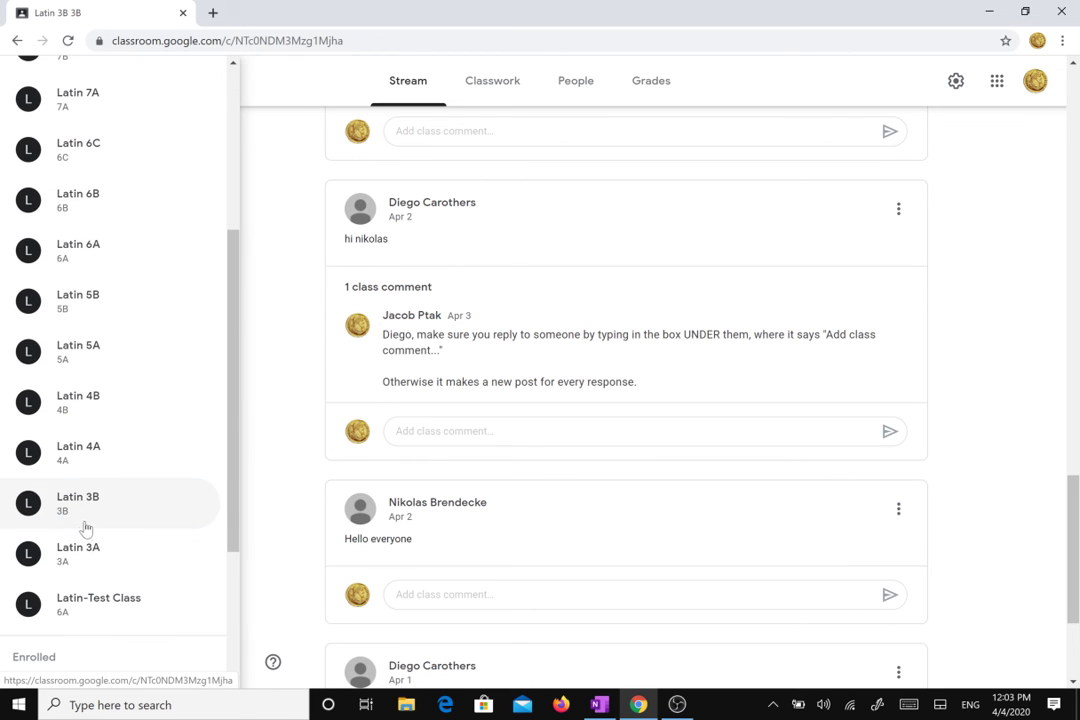
click(87, 553)
scroll(310, 426, down, 3)
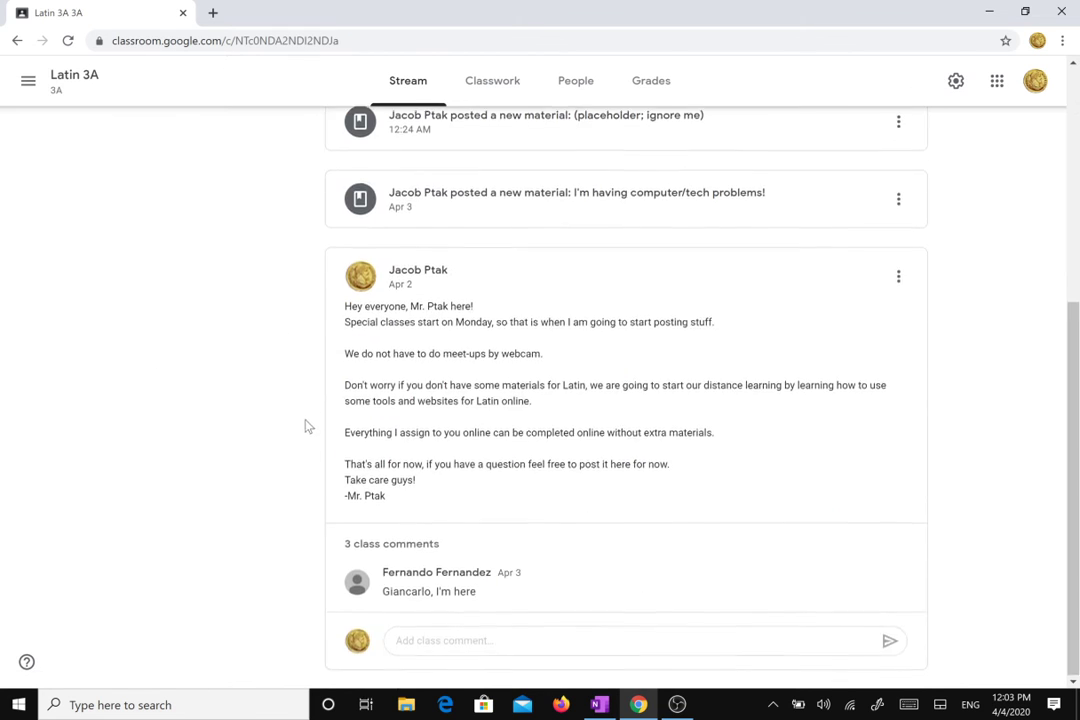
Switch to the Latin 4A class and look through its Stream posts and comments.
click(27, 90)
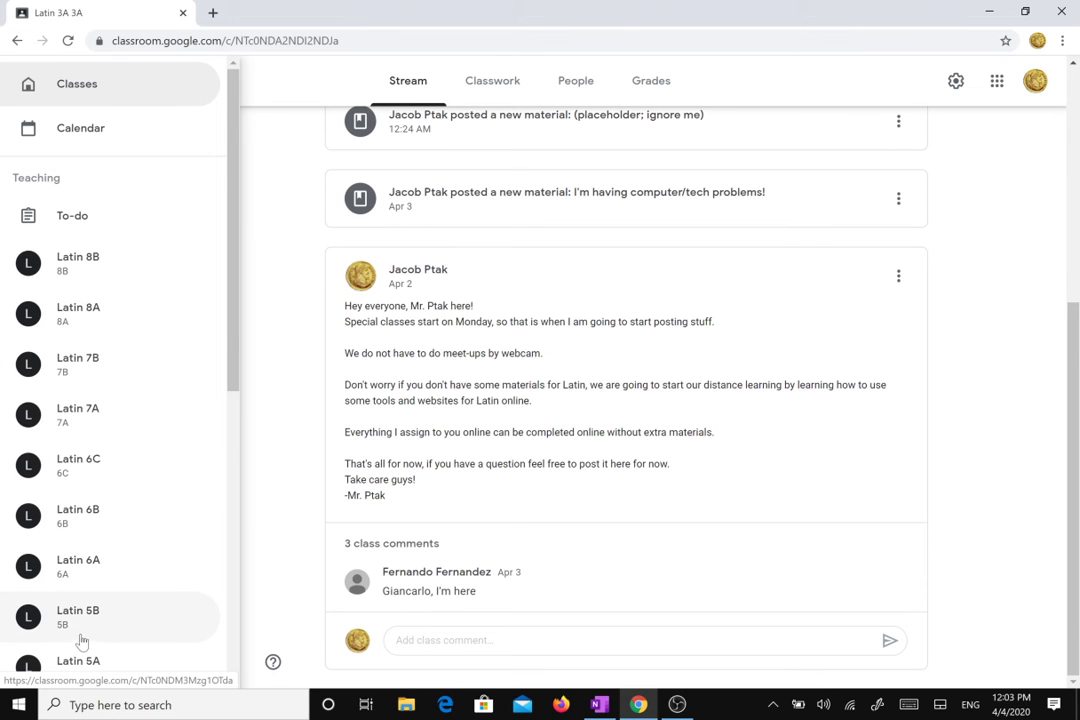
scroll(80, 600, down, 4)
click(96, 378)
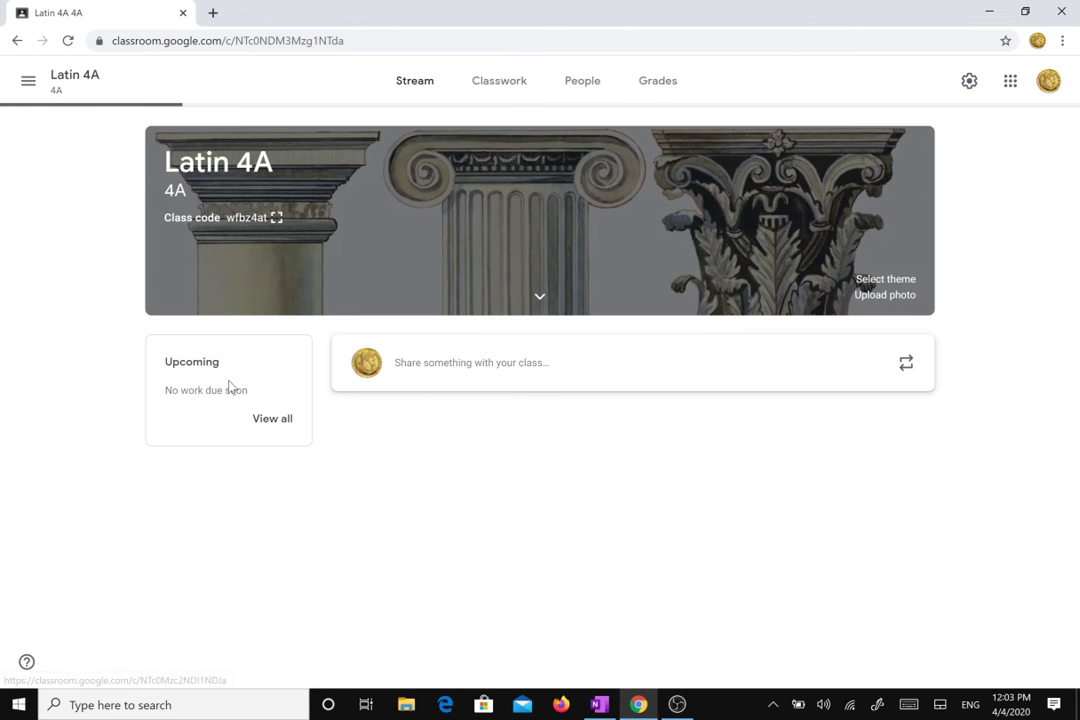
scroll(160, 408, down, 5)
scroll(167, 414, down, 4)
Switch to the Latin 5B class and look through its Stream posts.
click(28, 80)
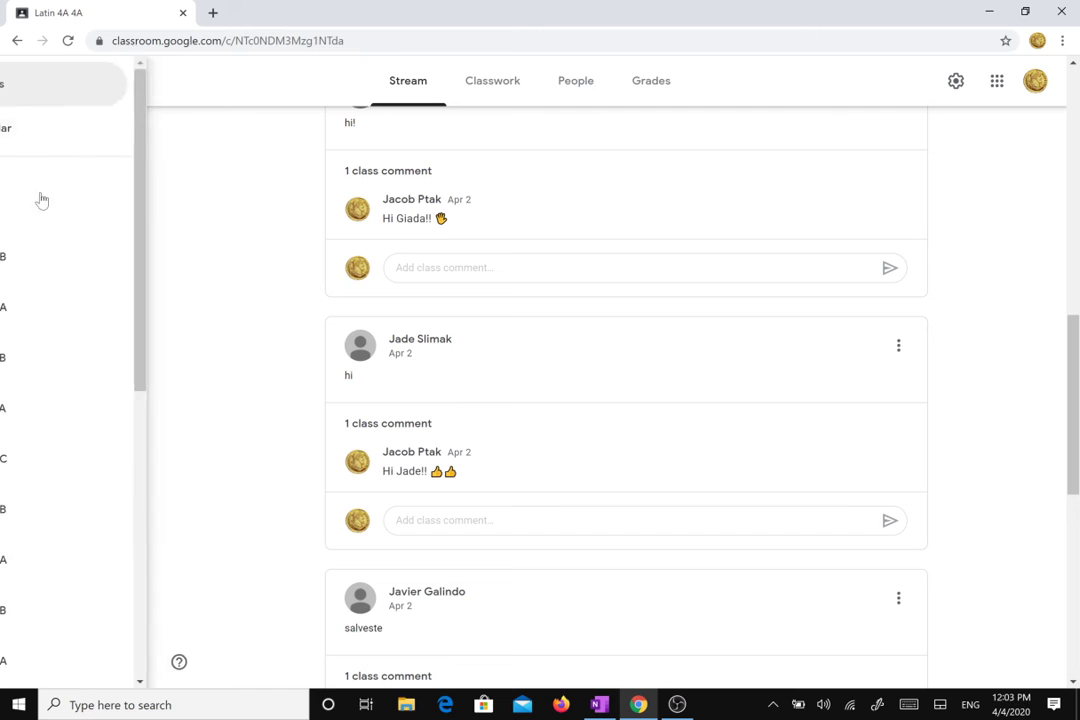
click(93, 615)
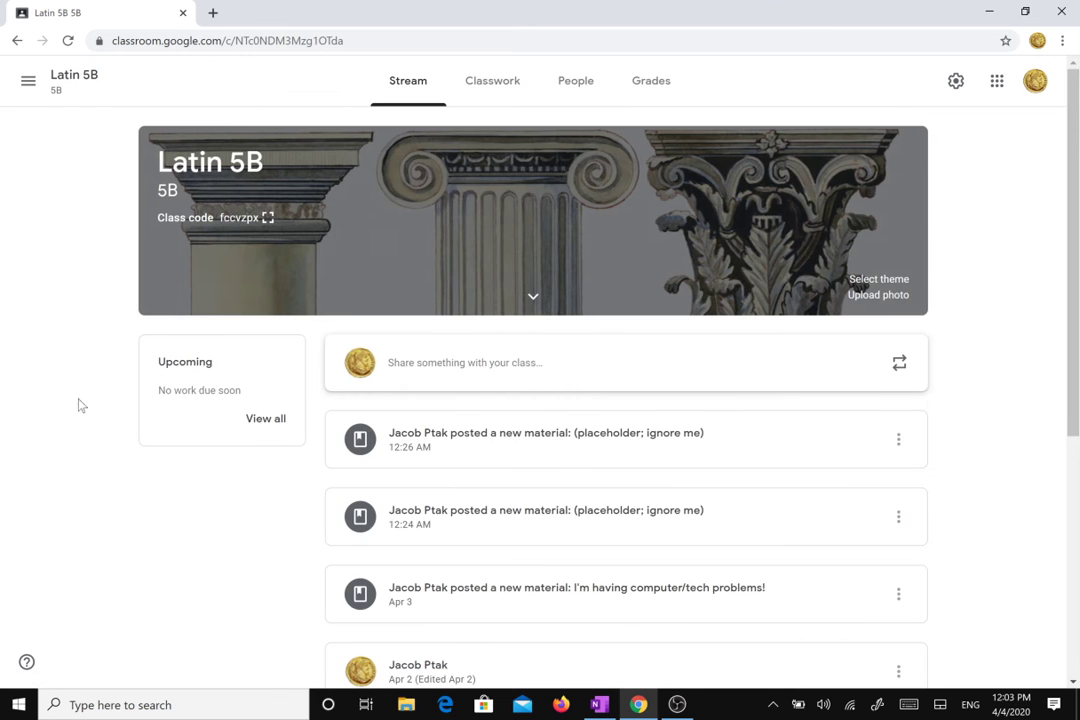
scroll(77, 405, down, 8)
scroll(200, 420, up, 6)
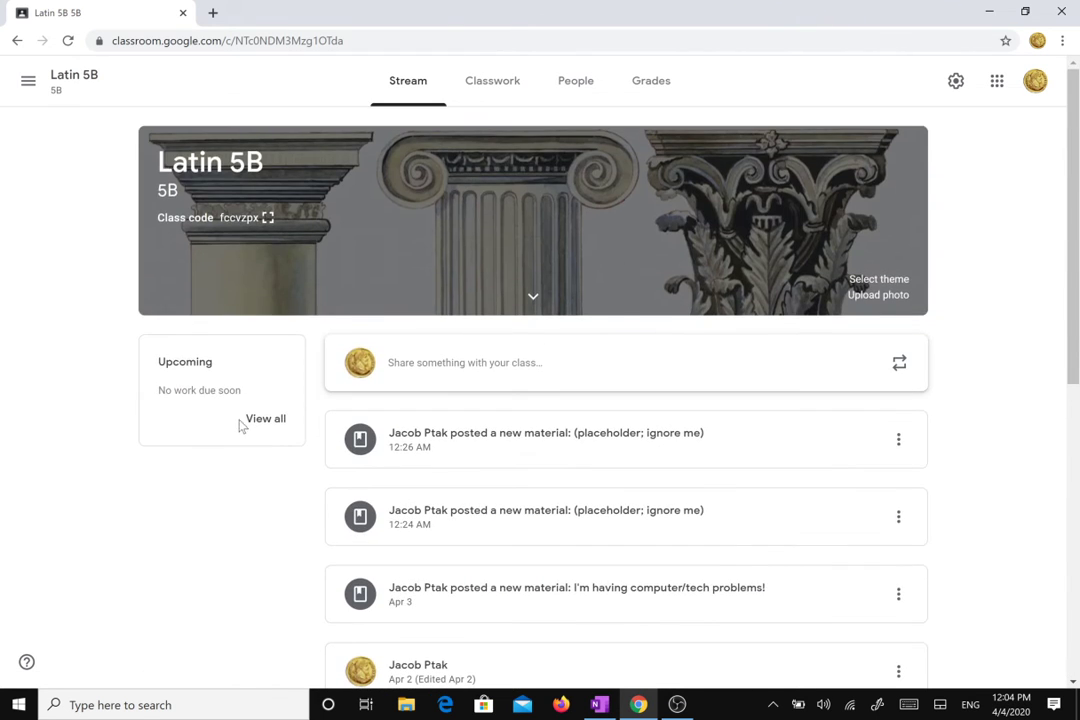
scroll(241, 429, down, 5)
scroll(200, 482, up, 3)
scroll(219, 464, up, 2)
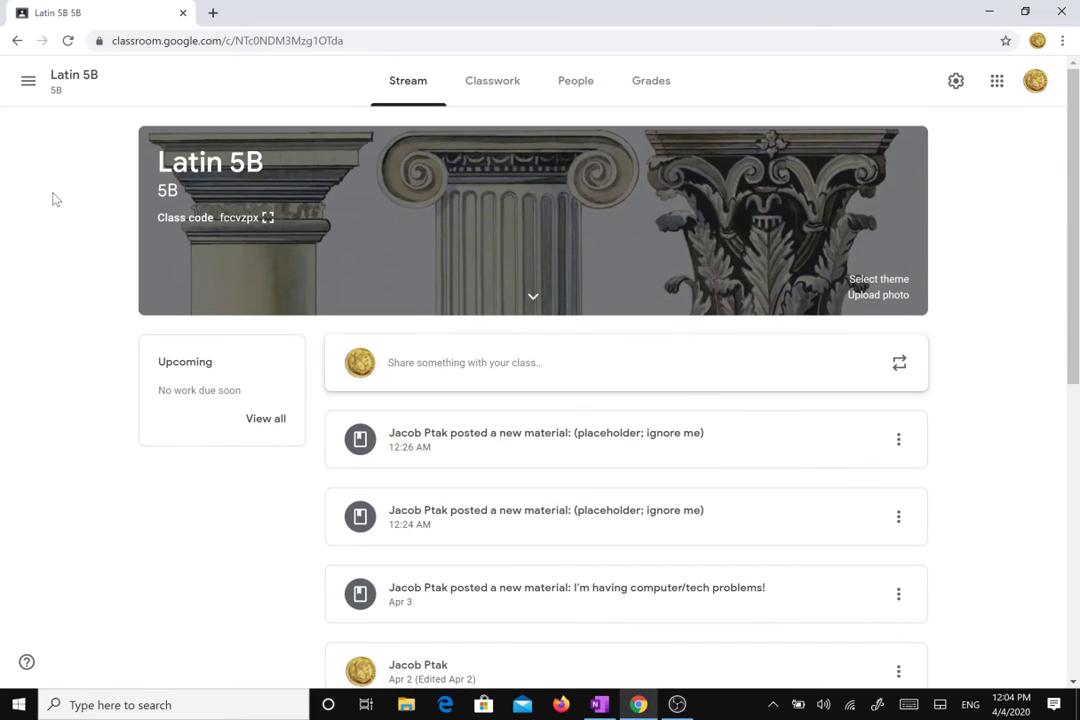
Return to the Latin 3B class and show the beginning of its Stream.
click(28, 80)
scroll(133, 535, down, 6)
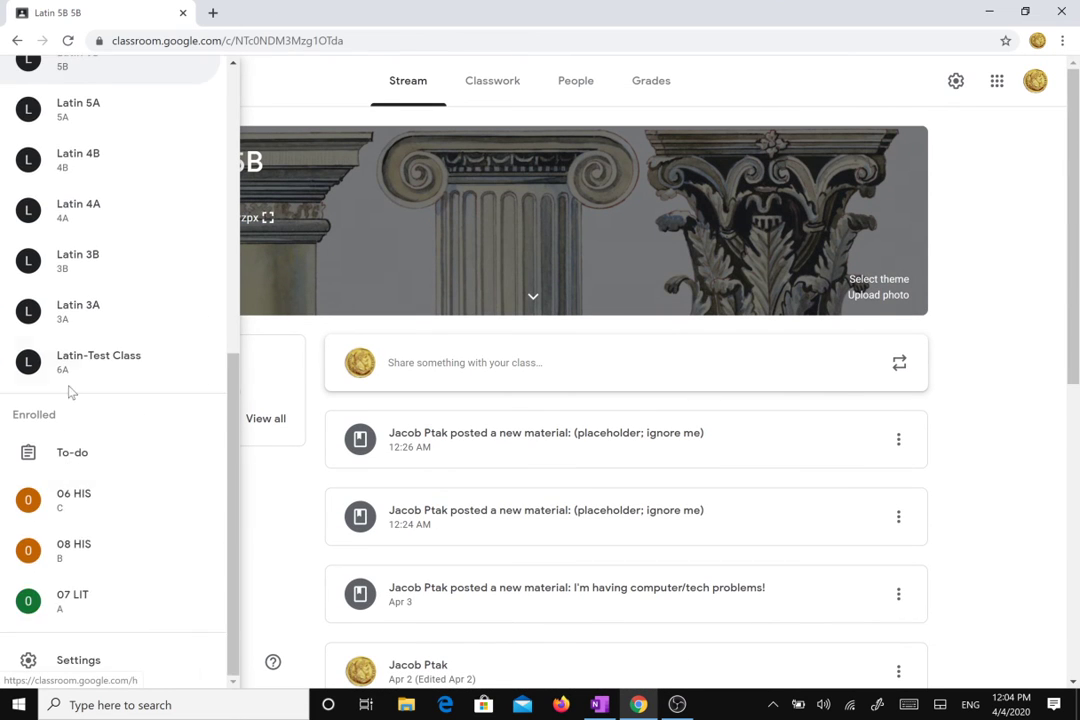
scroll(60, 440, up, 2)
click(133, 415)
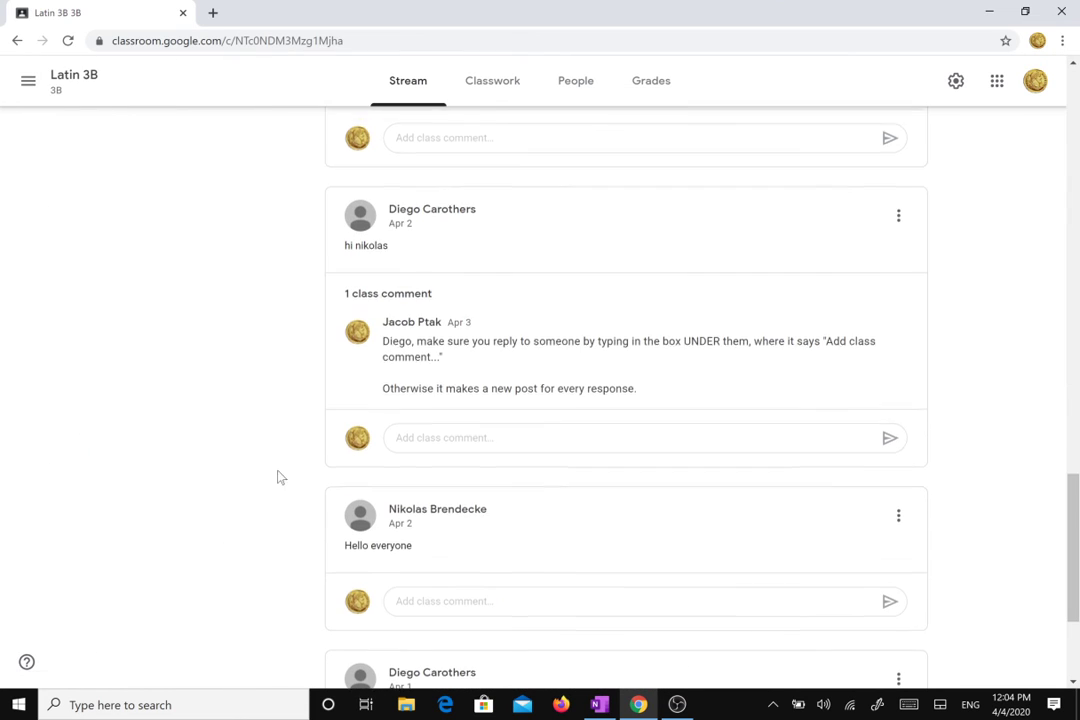
scroll(280, 478, up, 15)
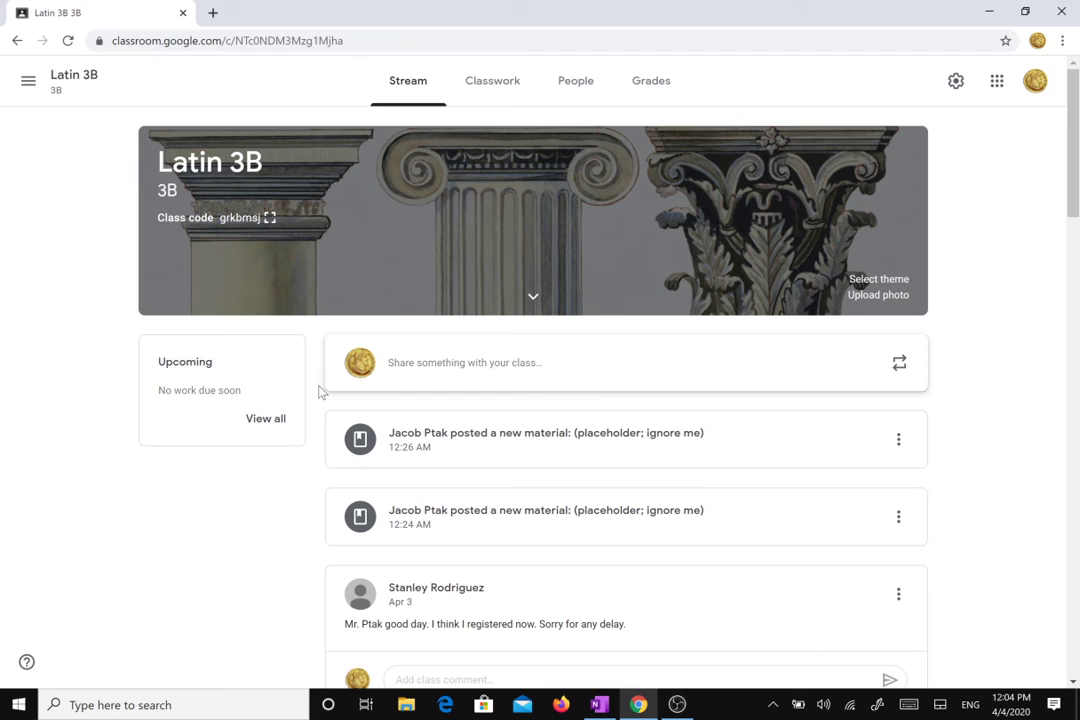
View the class's People page and reveal the email option for the first listed student, closing it without emailing.
click(577, 91)
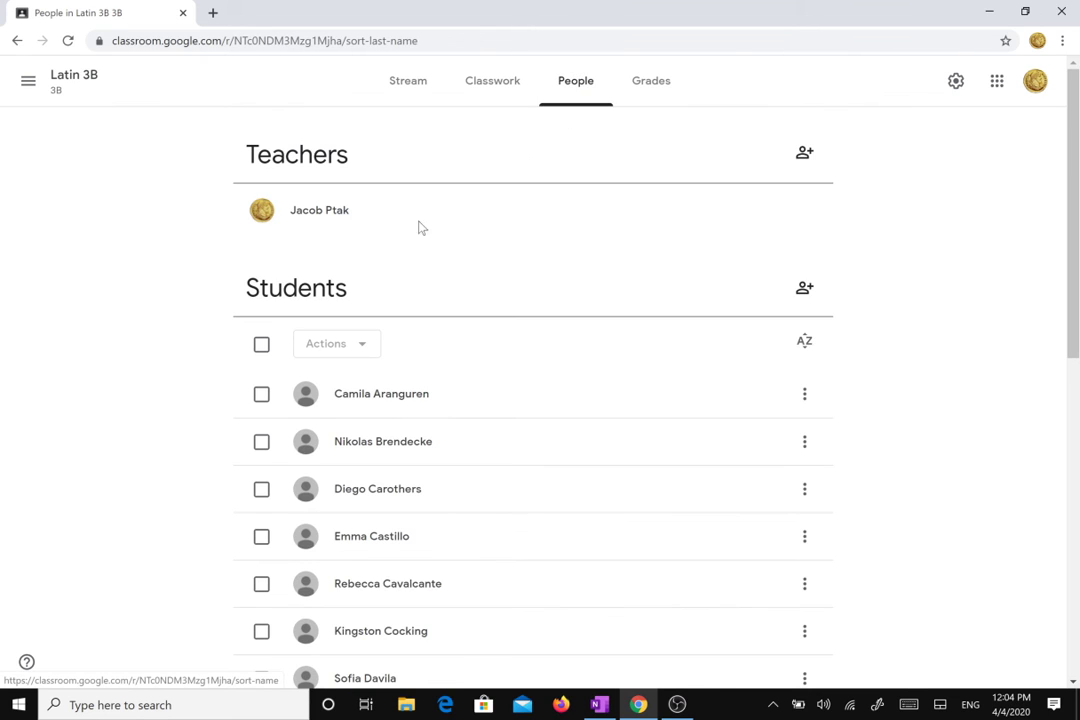
click(587, 122)
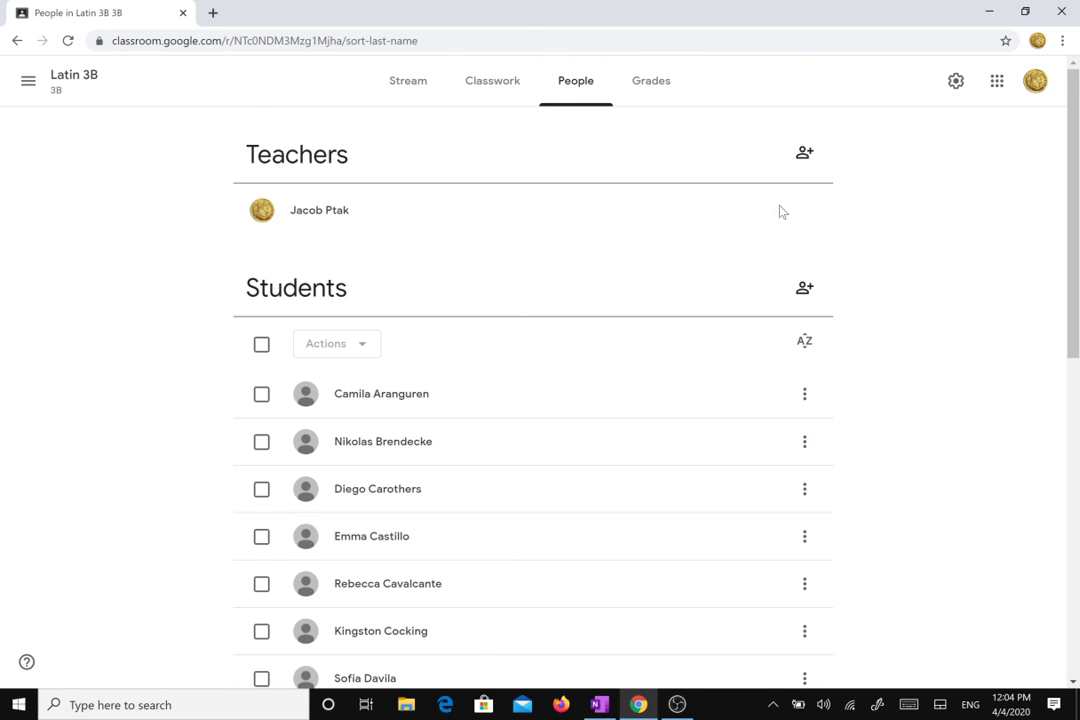
click(816, 217)
click(805, 396)
click(806, 399)
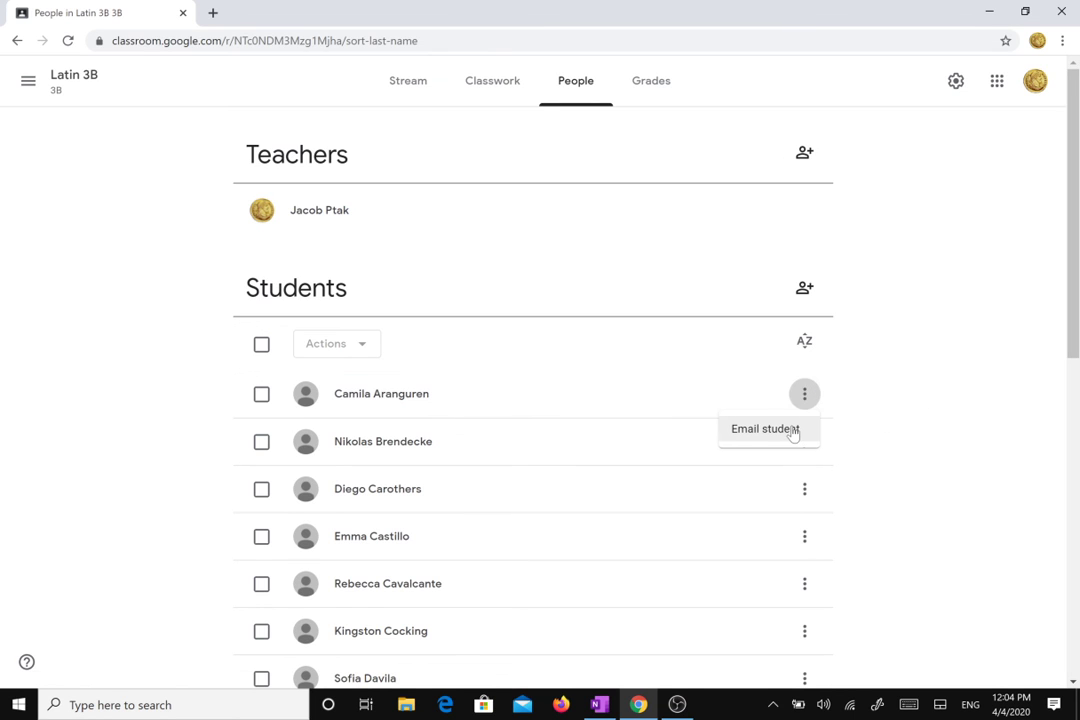
click(882, 386)
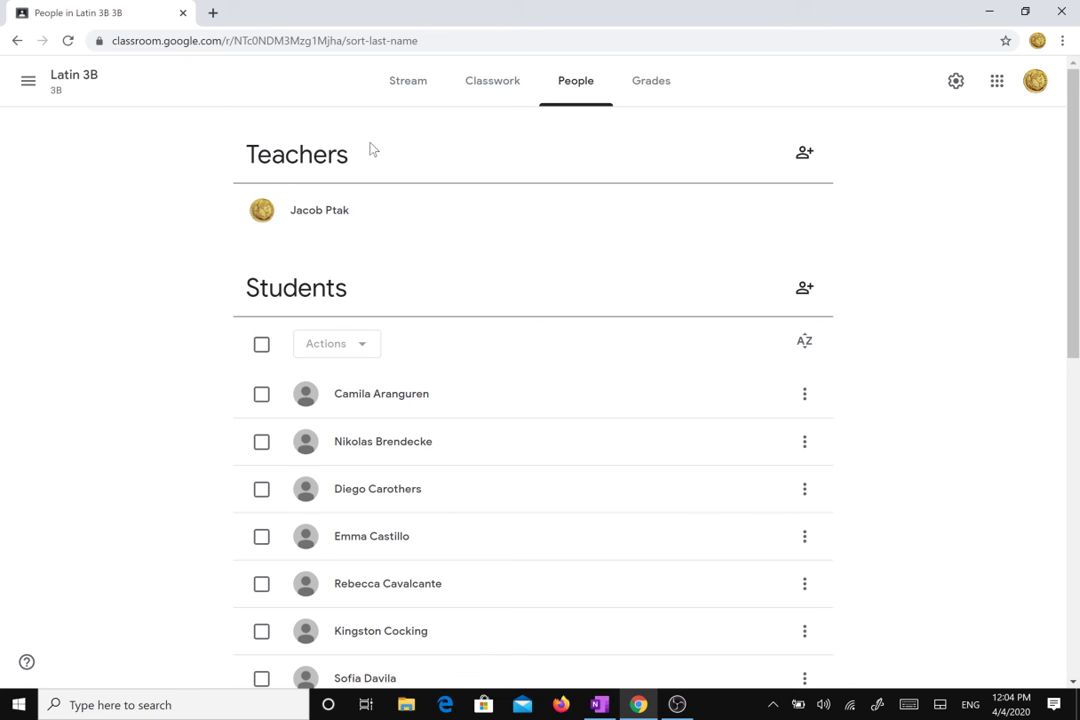
Revisit the Latin 3B Classwork, Stream and People pages as a recap.
click(489, 84)
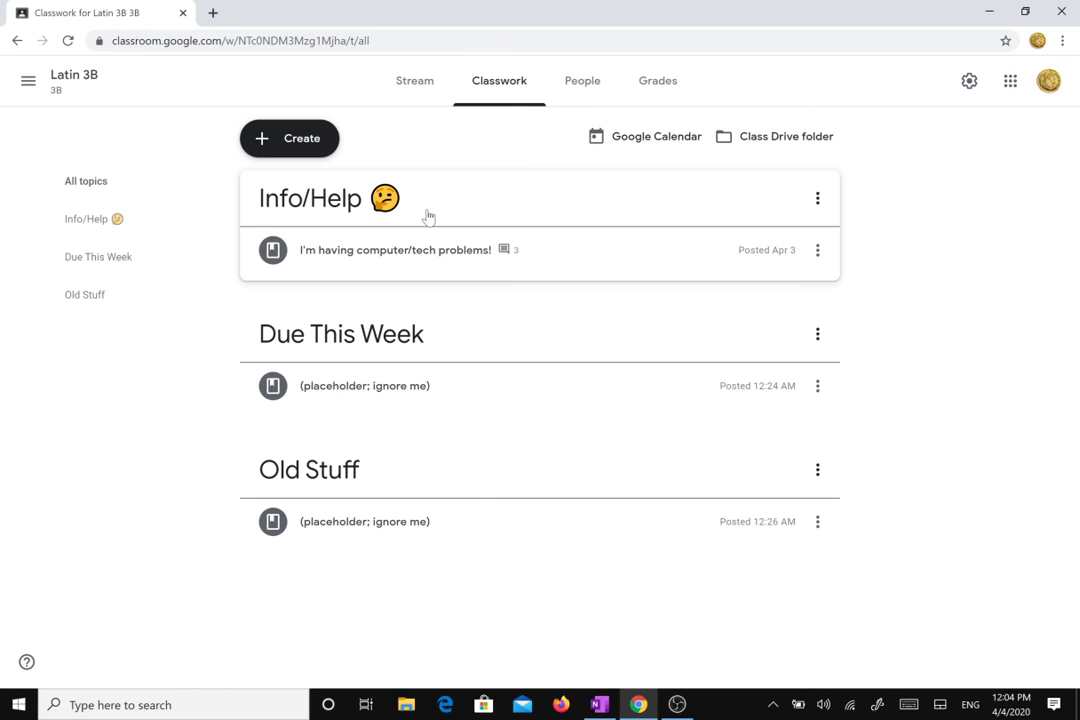
click(504, 128)
click(415, 82)
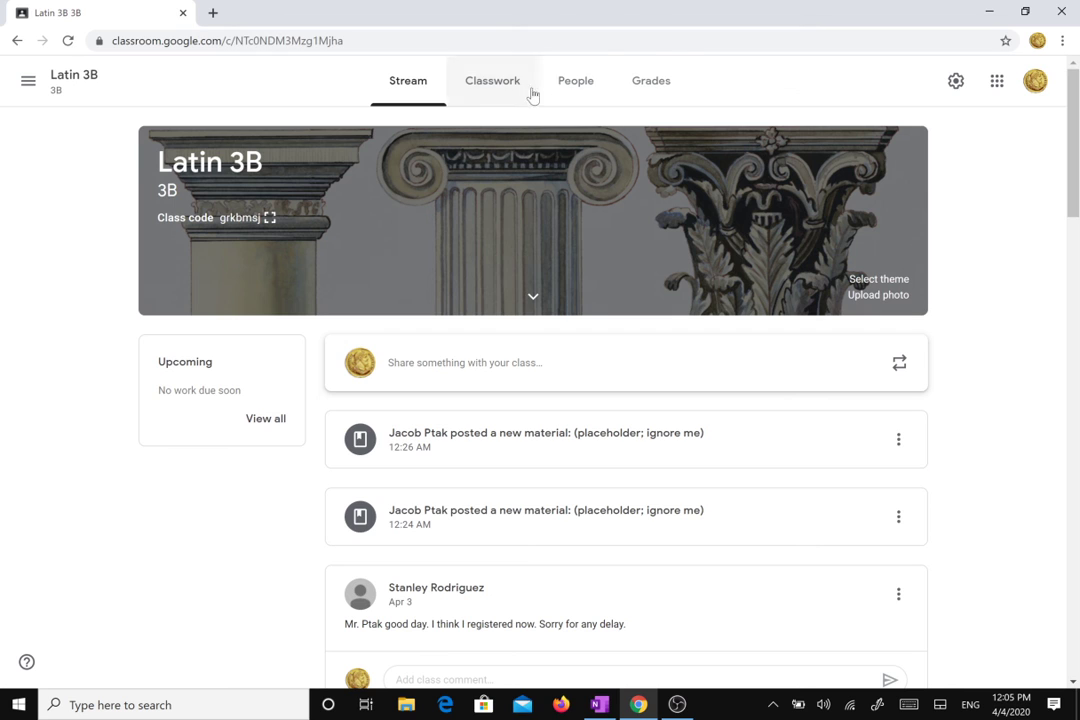
click(588, 84)
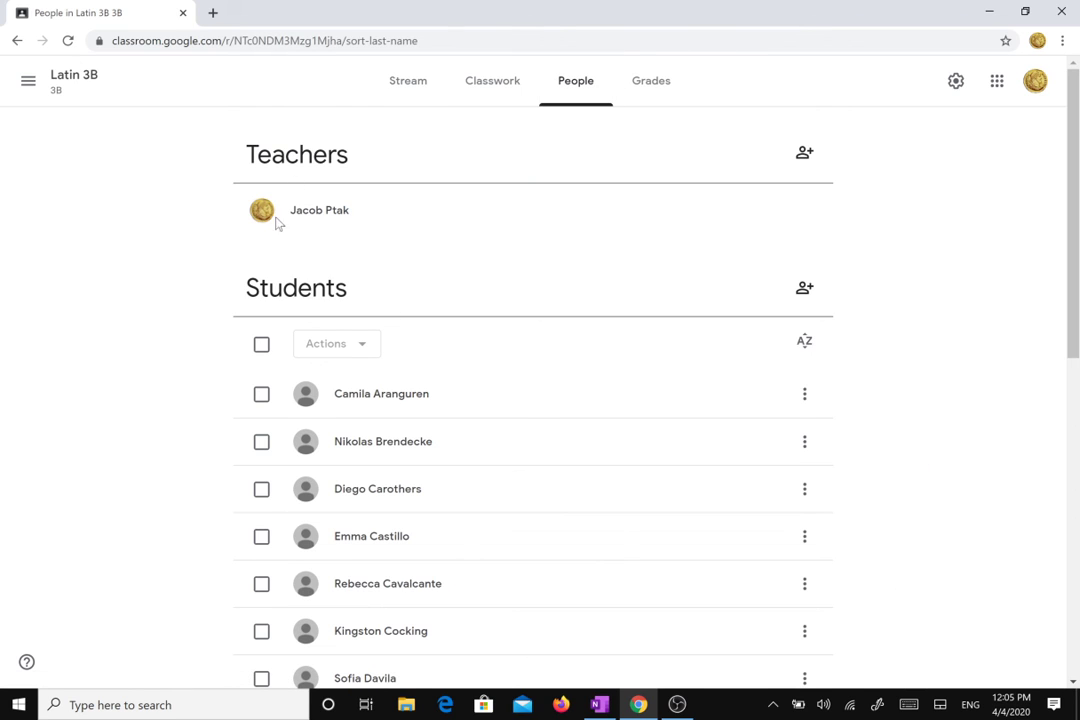
Switch to OBS to bring up its recording controls.
key(ctrl)
key(ctrl)
key(ctrl)
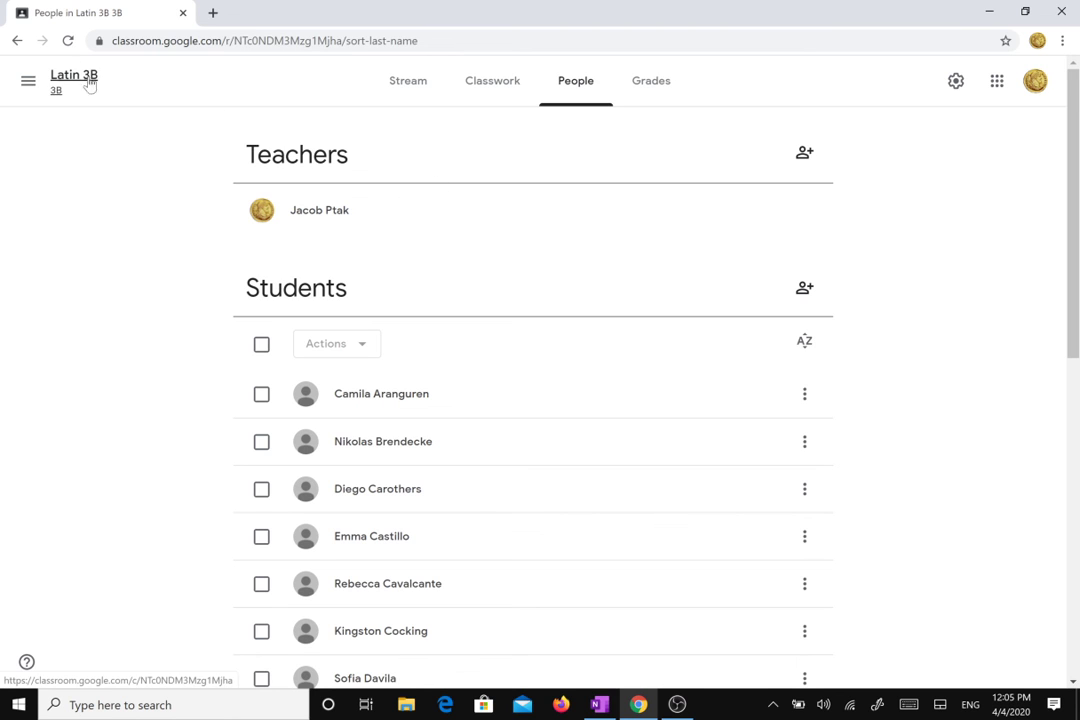
click(679, 705)
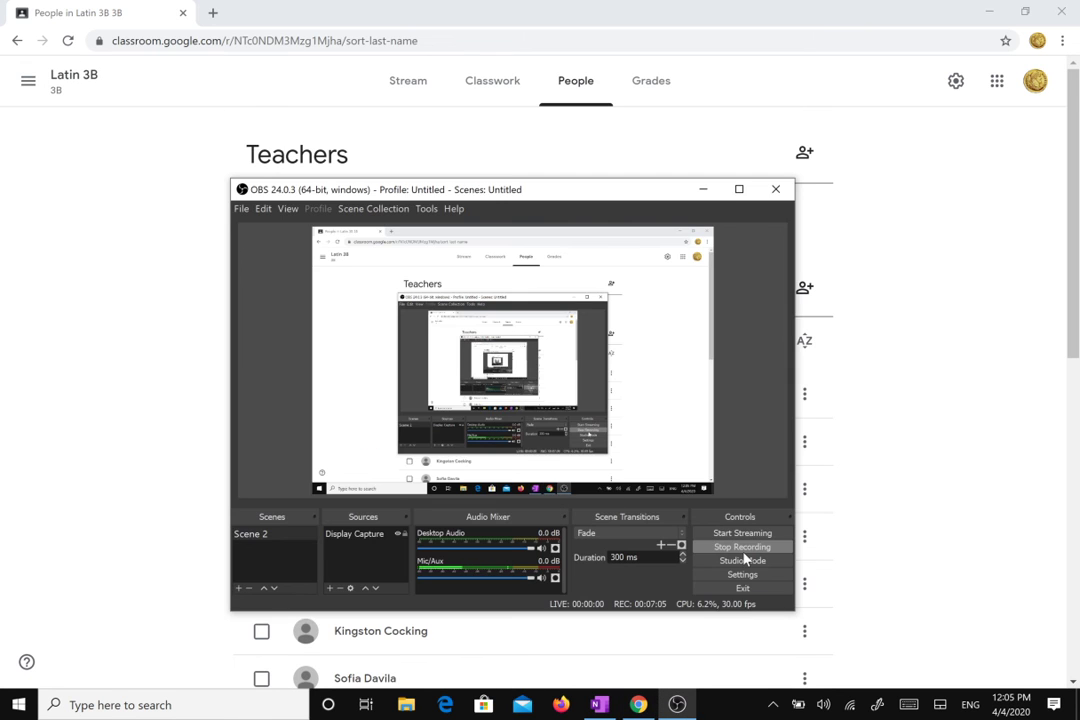